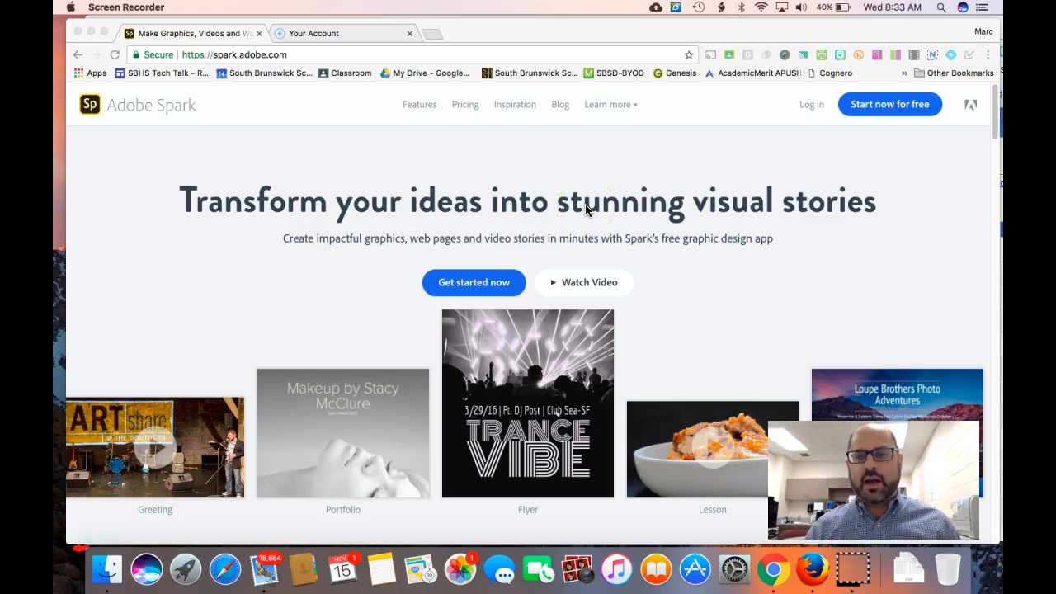
# - Log in to Adobe Spark with a Google account
pyautogui.click(812, 108)
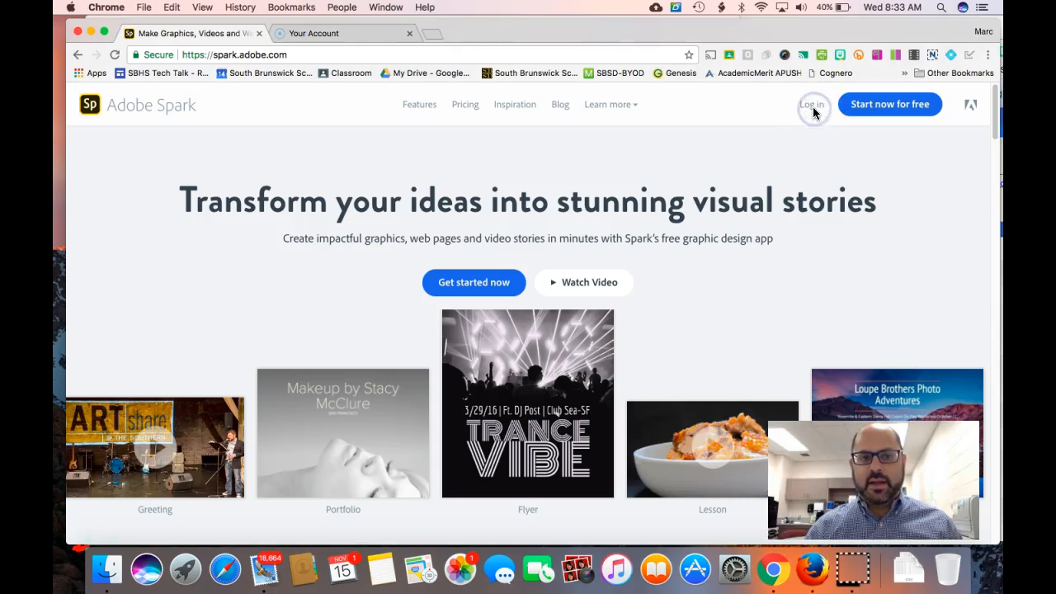
pyautogui.click(812, 107)
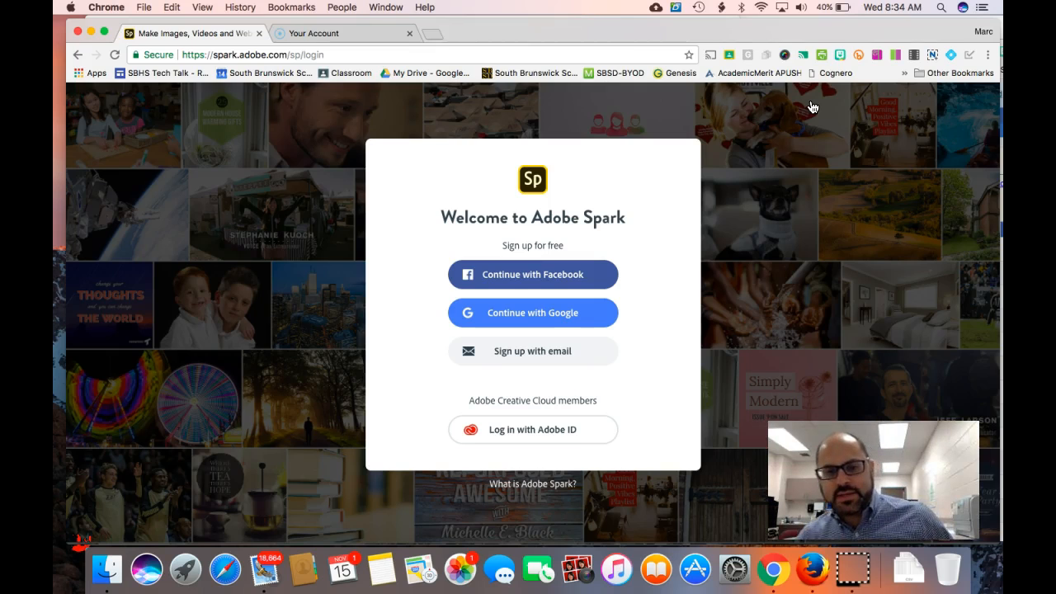
pyautogui.click(528, 321)
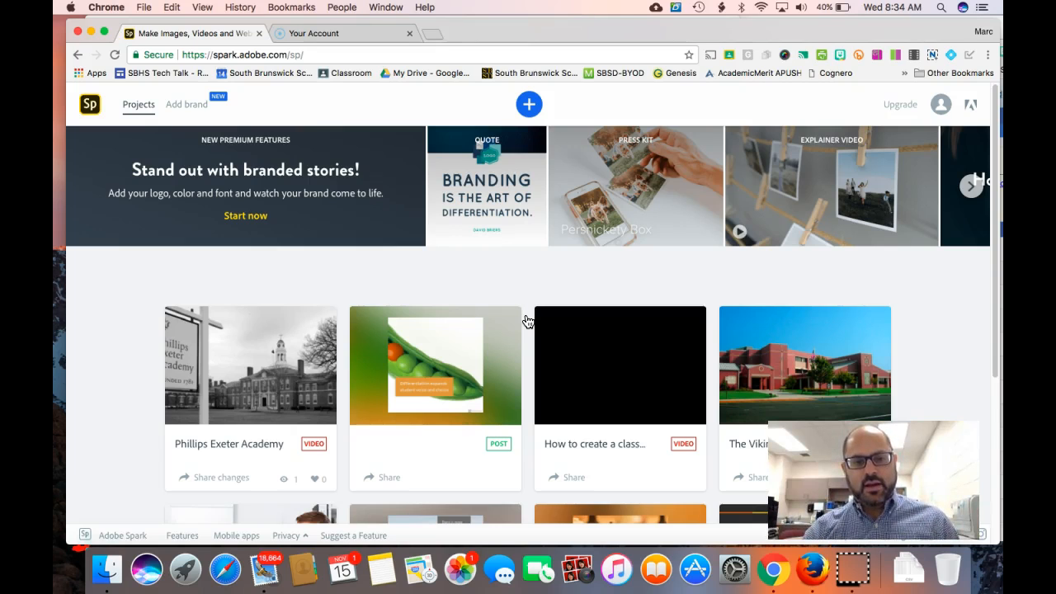
# - Create a new video project titled "Phillips Exeter Academy"
pyautogui.scroll(-3, 528, 321)
pyautogui.scroll(-2, 525, 318)
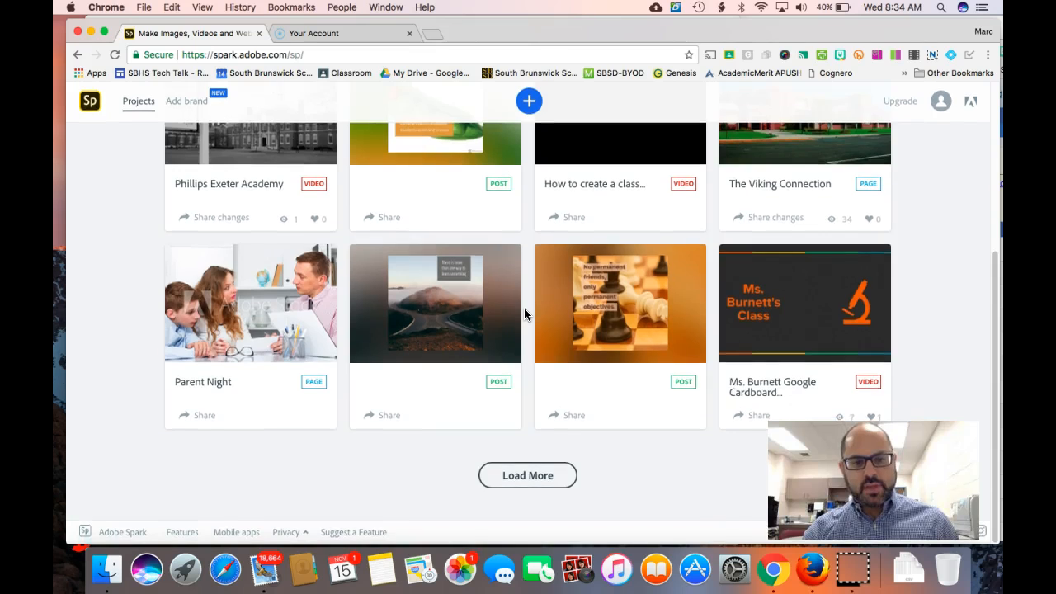
pyautogui.scroll(2, 525, 314)
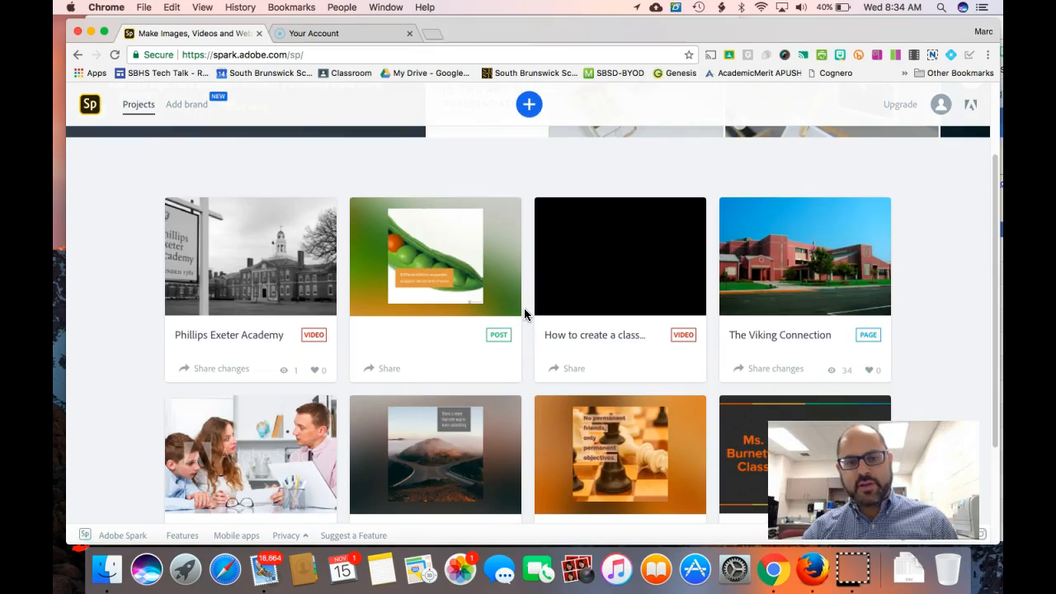
pyautogui.scroll(-2, 524, 308)
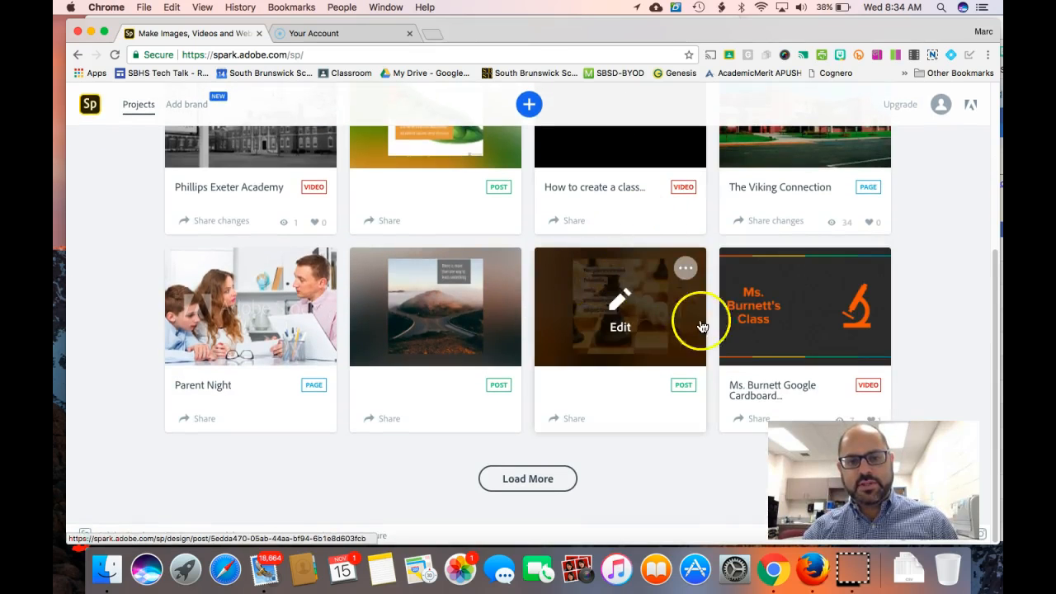
pyautogui.scroll(3, 576, 261)
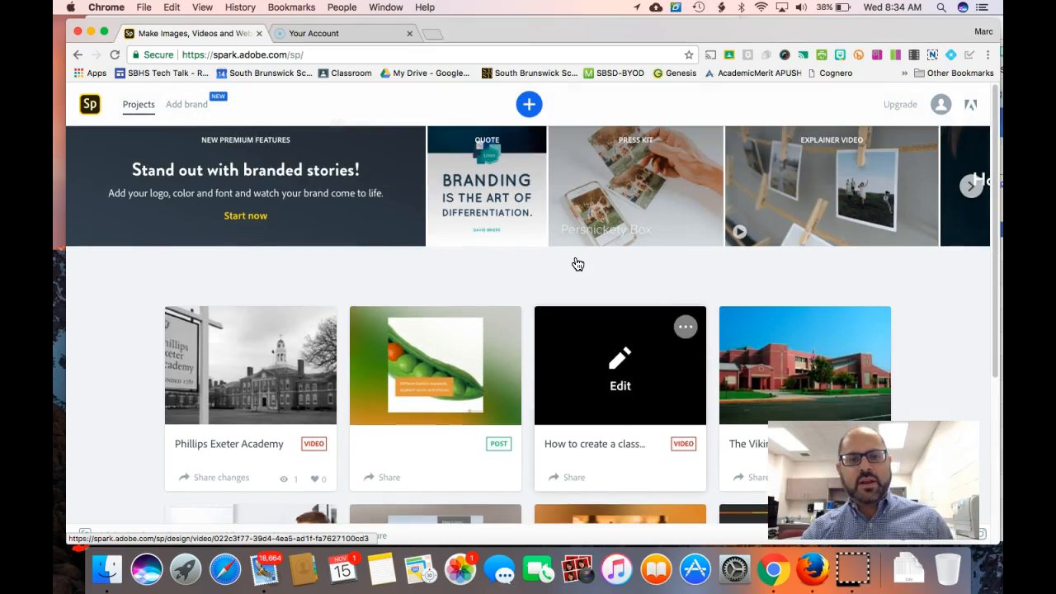
pyautogui.click(529, 105)
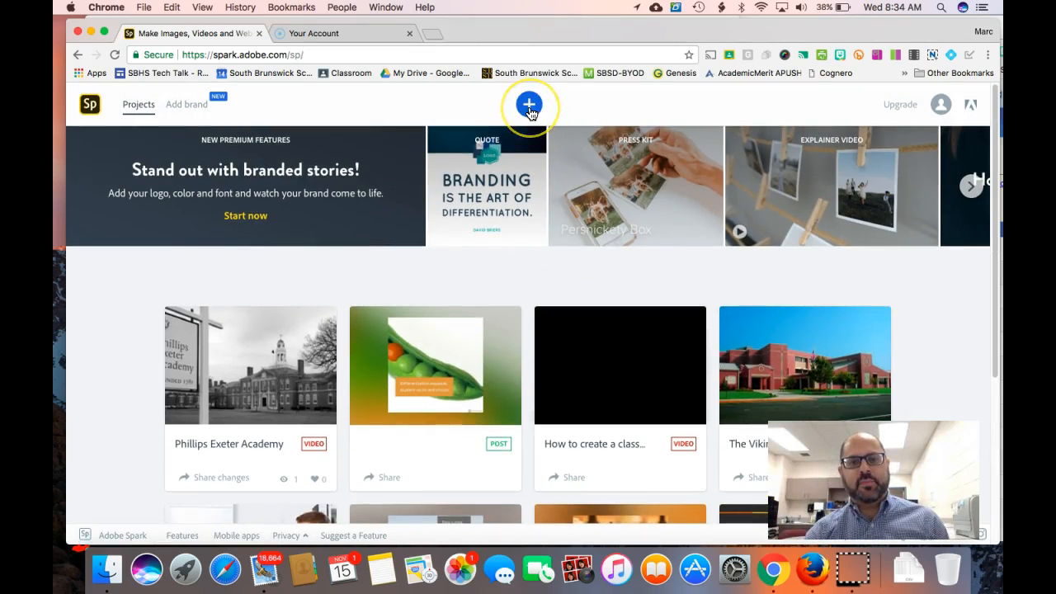
pyautogui.click(529, 105)
pyautogui.click(591, 180)
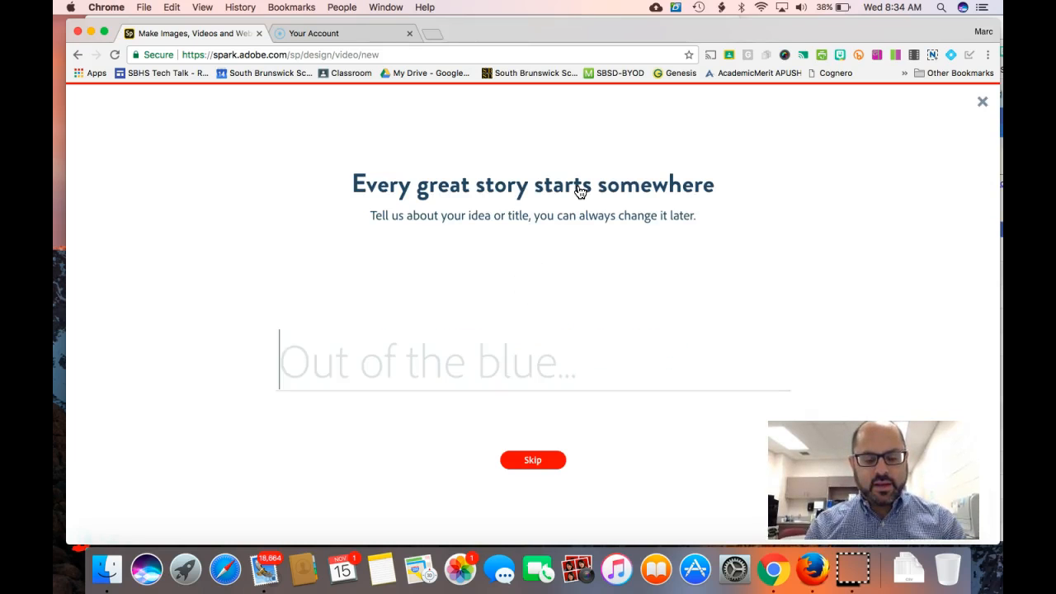
pyautogui.write('Phillips Exeter Academy')
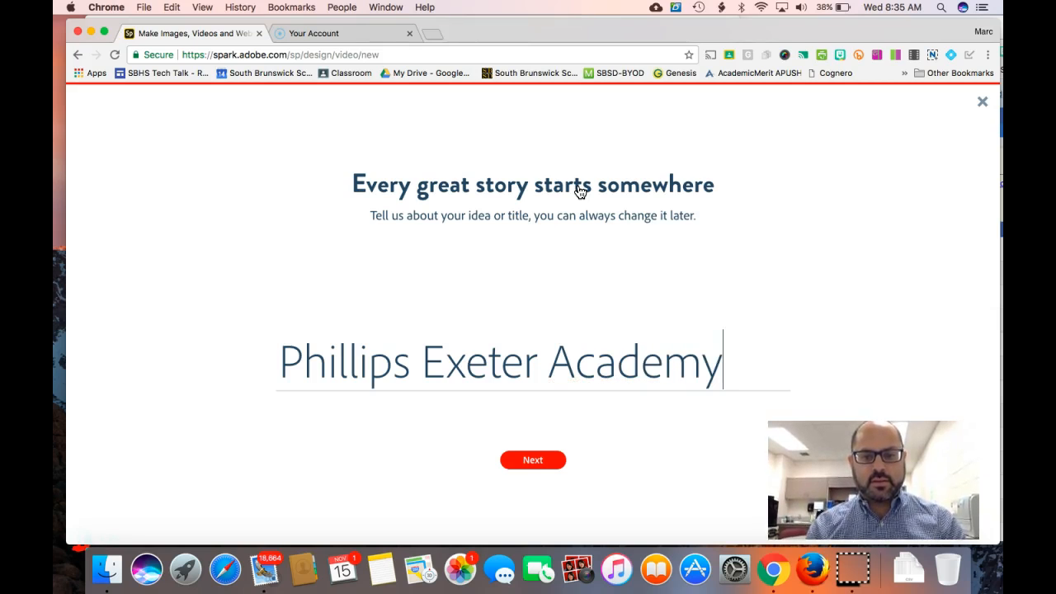
pyautogui.click(526, 467)
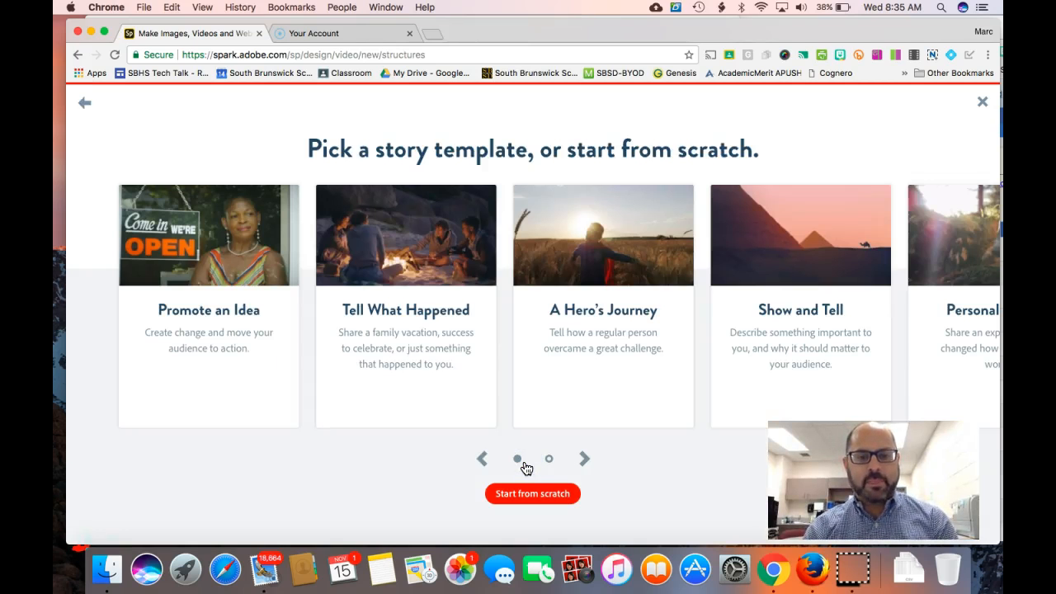
# - Browse the story templates, start the video from scratch and dismiss the new themes notice
pyautogui.click(584, 462)
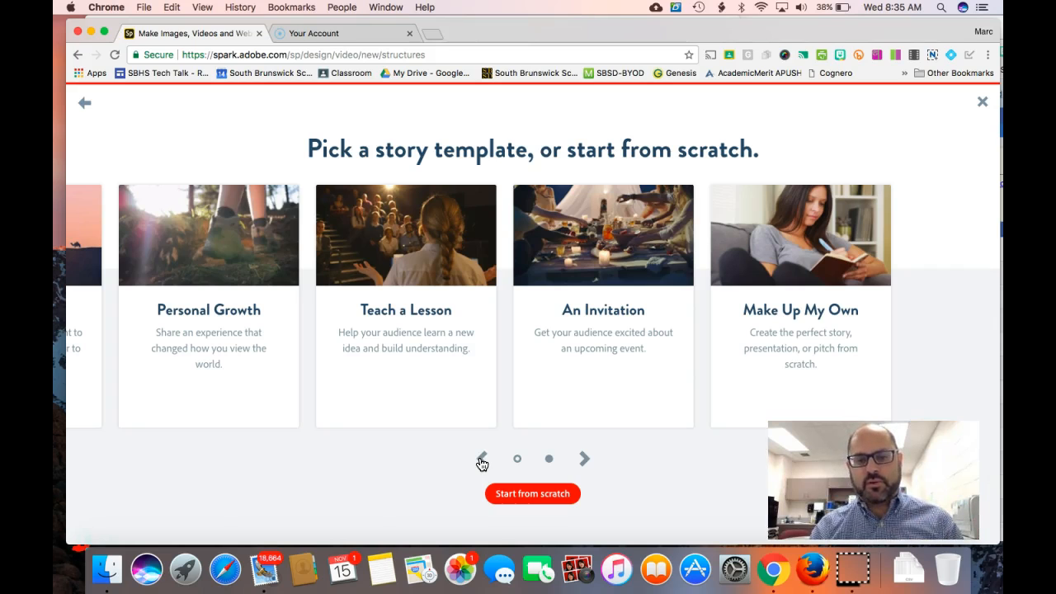
pyautogui.click(528, 501)
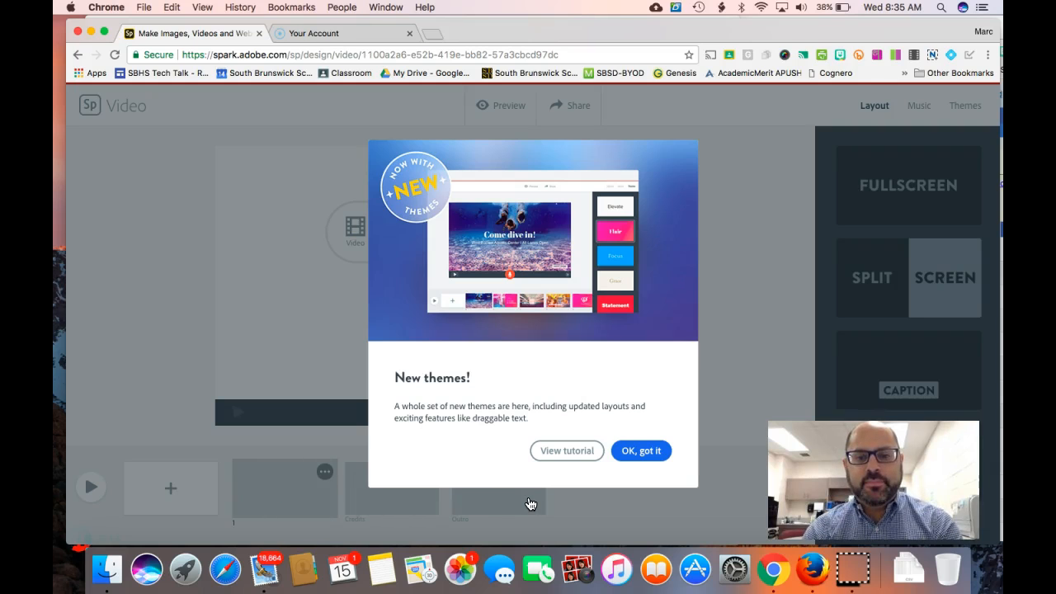
pyautogui.click(566, 450)
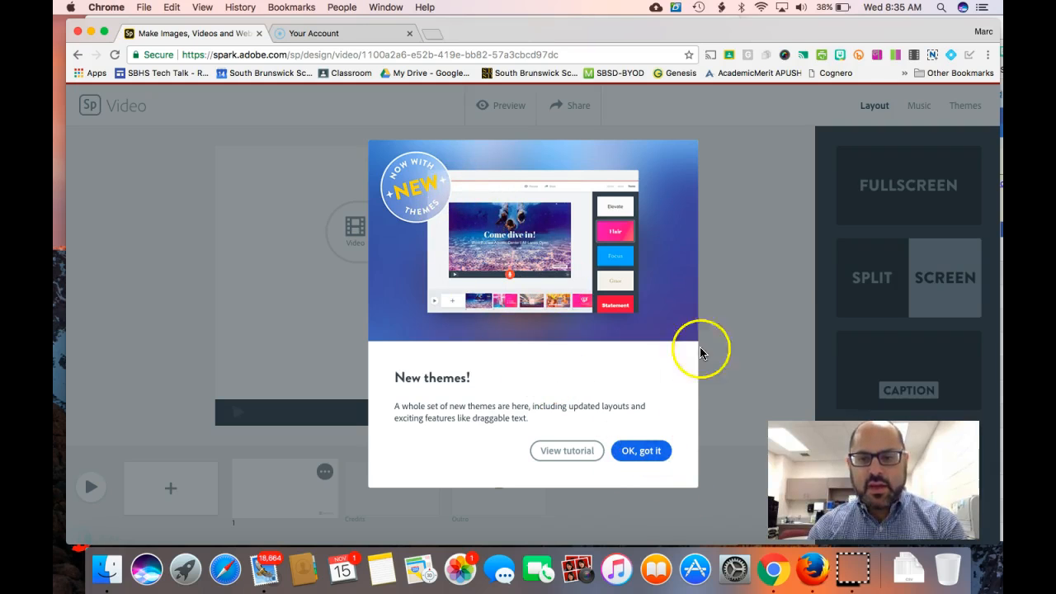
pyautogui.click(638, 450)
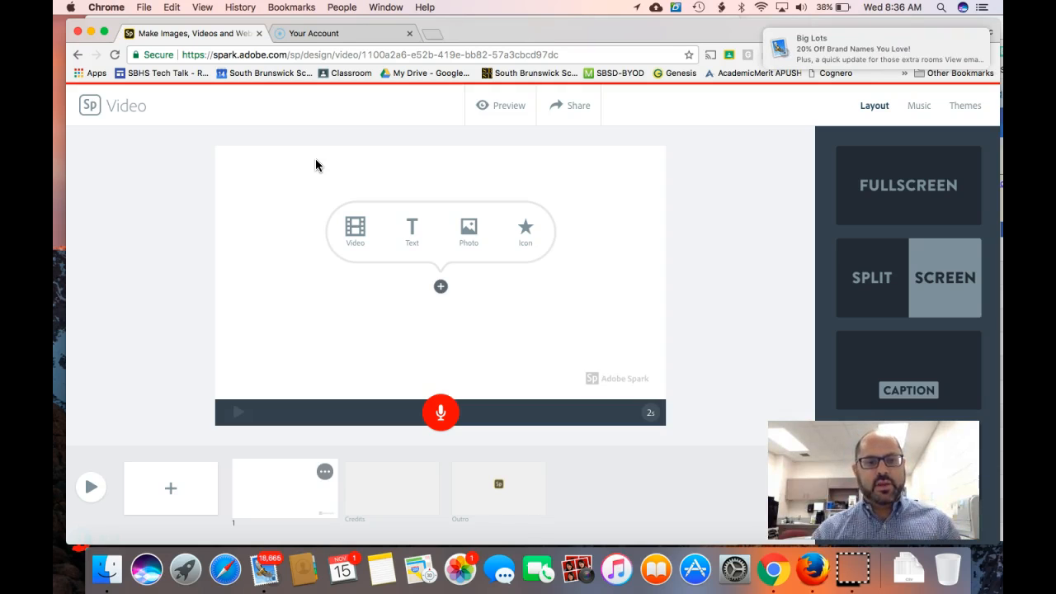
# - Show the sources for adding a photo to the first slide
pyautogui.click(459, 246)
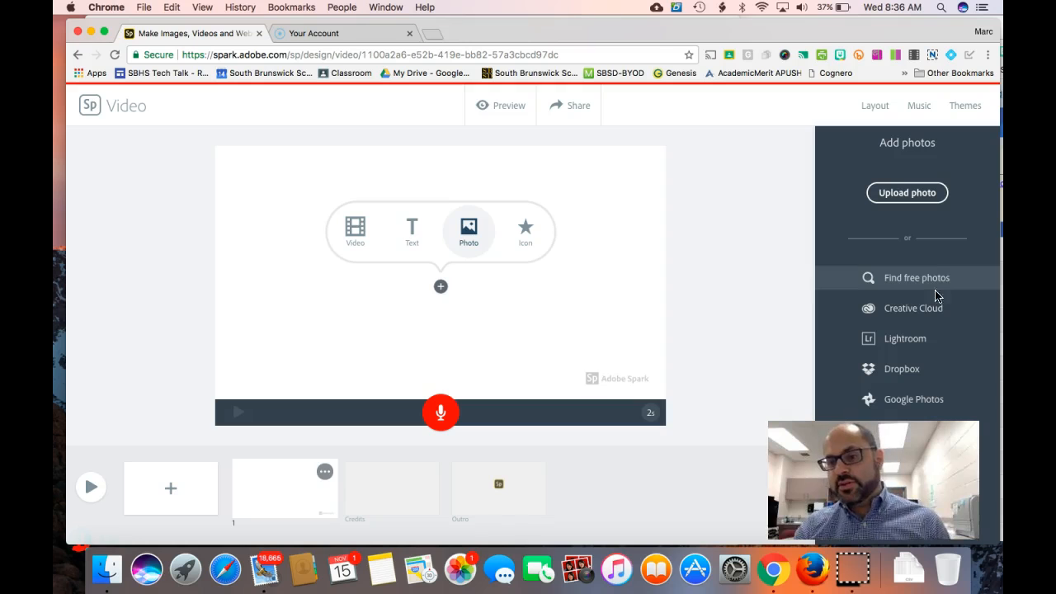
pyautogui.click(927, 322)
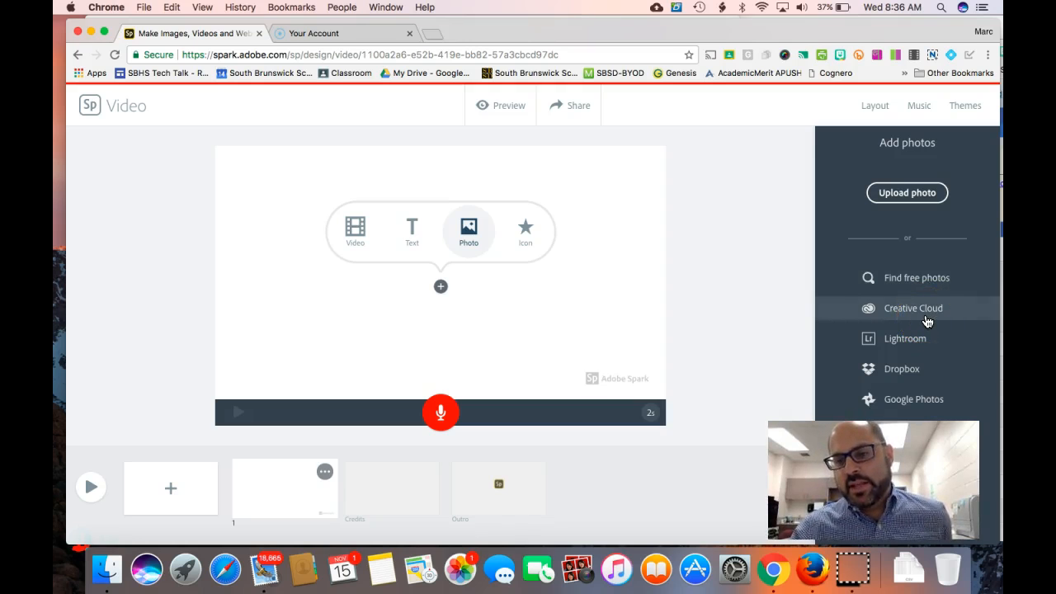
pyautogui.click(924, 336)
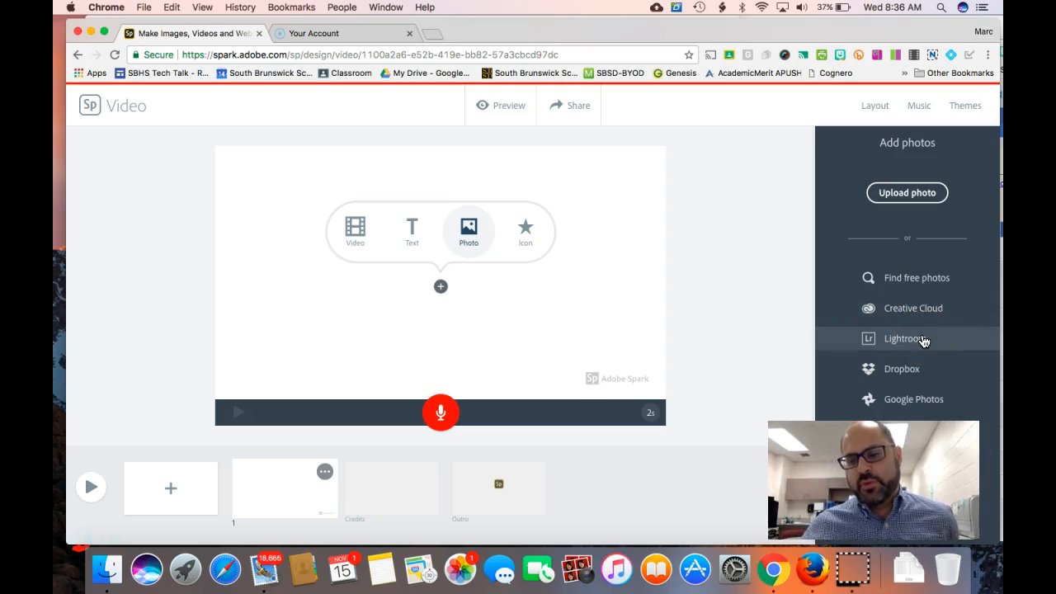
pyautogui.click(917, 383)
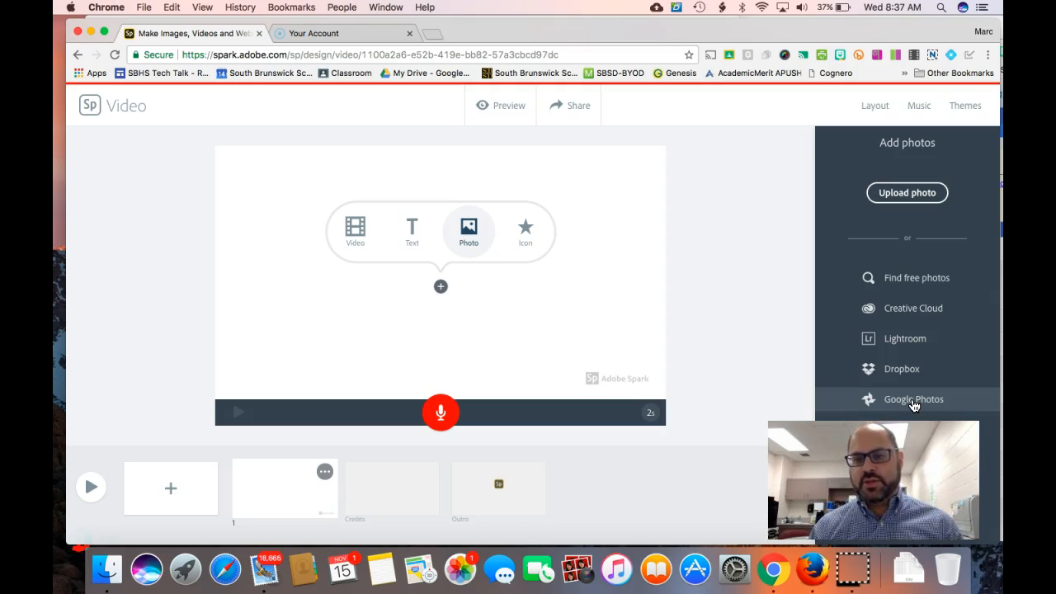
# - Switch to the other browser page and search Google Images for "phillips exeter academy"
pyautogui.click(363, 35)
pyautogui.click(383, 53)
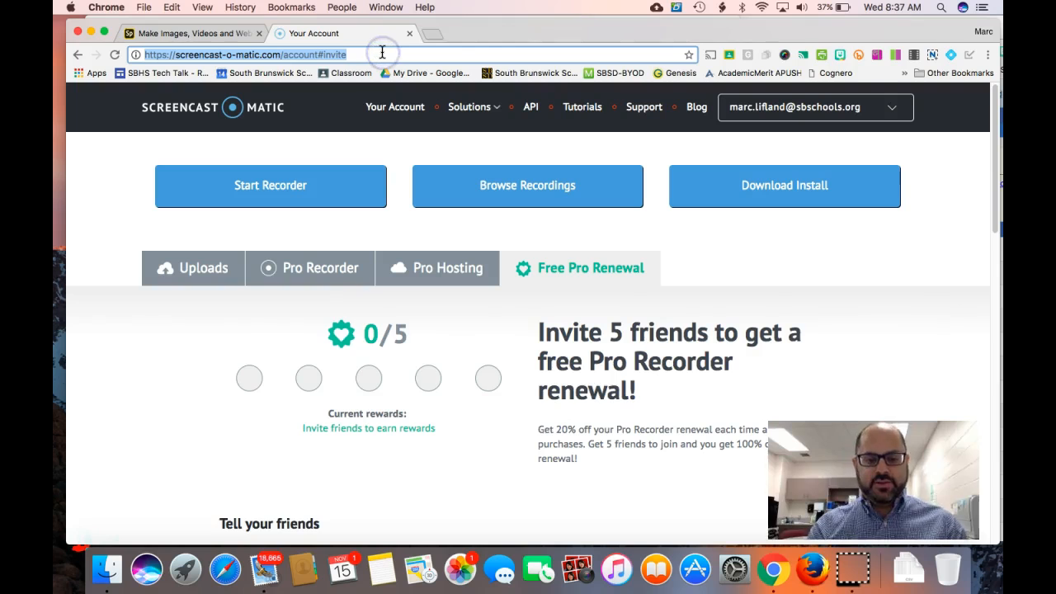
pyautogui.write('phili')
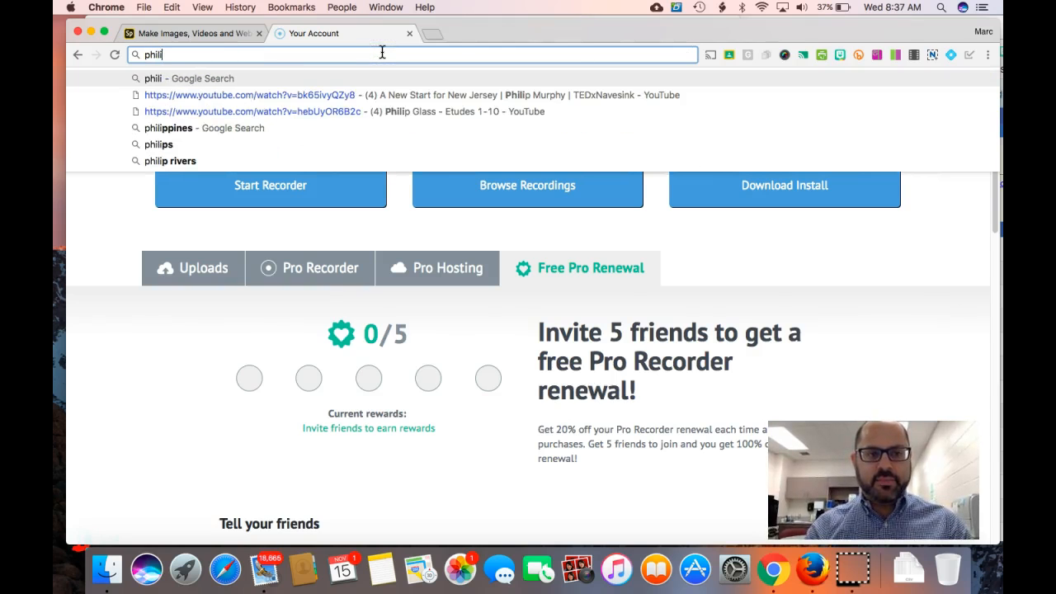
pyautogui.press('Down')
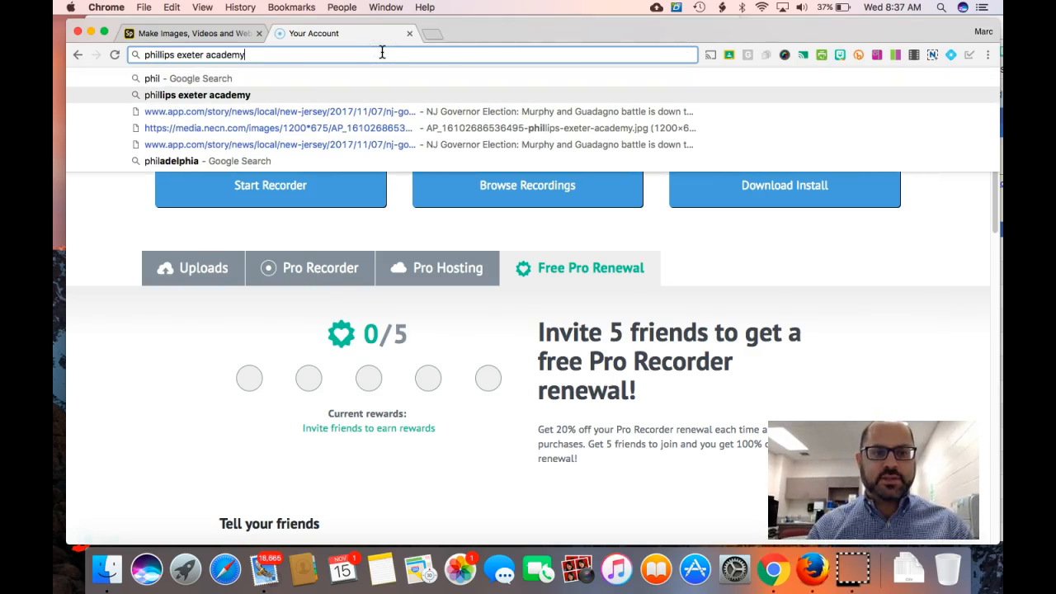
pyautogui.press('Return')
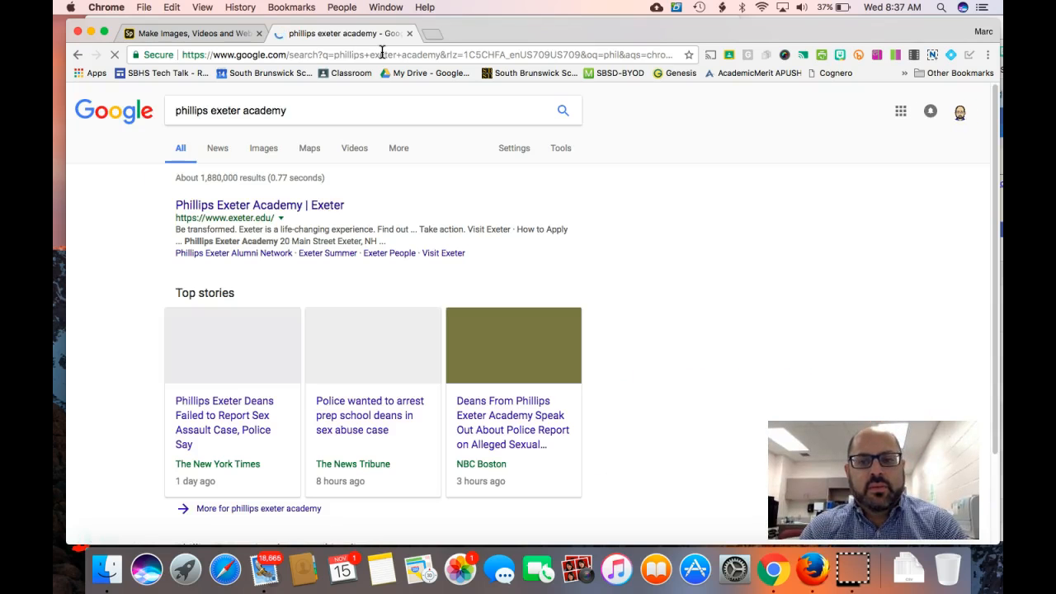
pyautogui.click(264, 152)
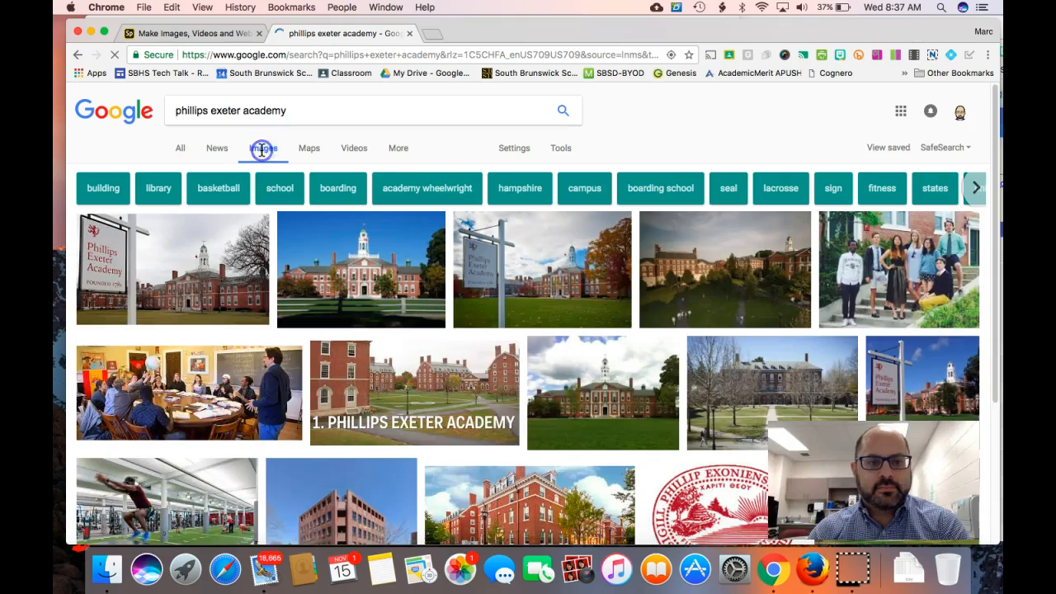
# - Open the full-size version of the first image result, showing the academy sign in front of the campus building
pyautogui.click(199, 258)
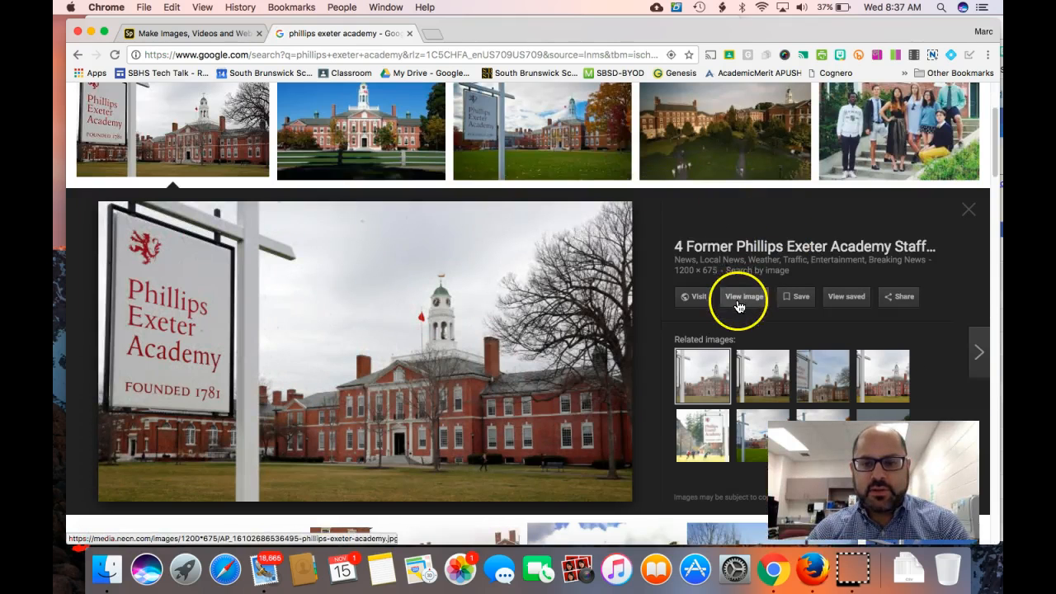
pyautogui.click(738, 302)
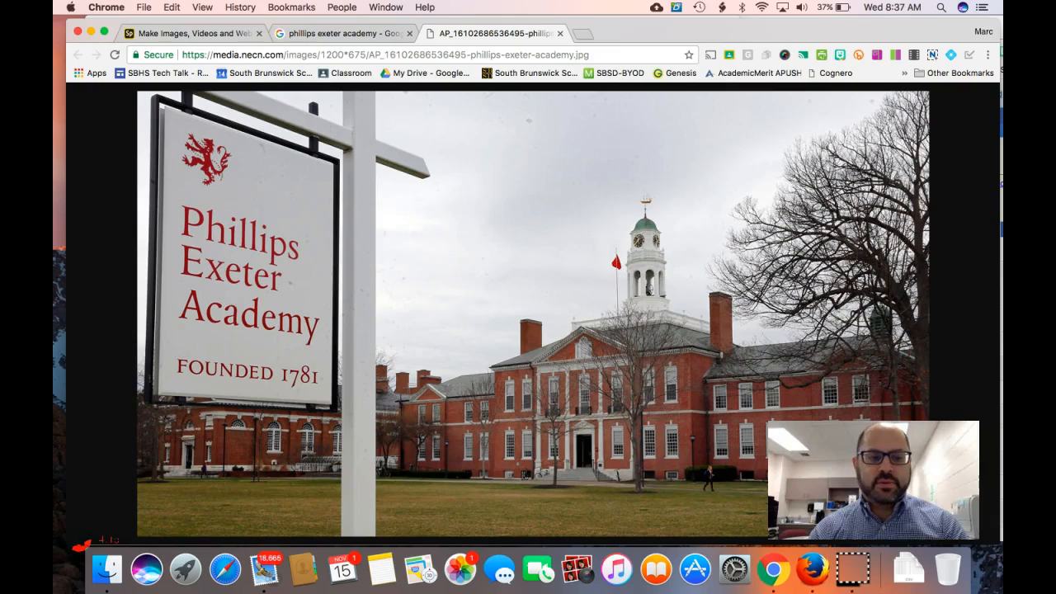
pyautogui.click(82, 540)
# - Save the image to the Desktop as a JPEG named "Phillips Academy"
pyautogui.rightClick(365, 283)
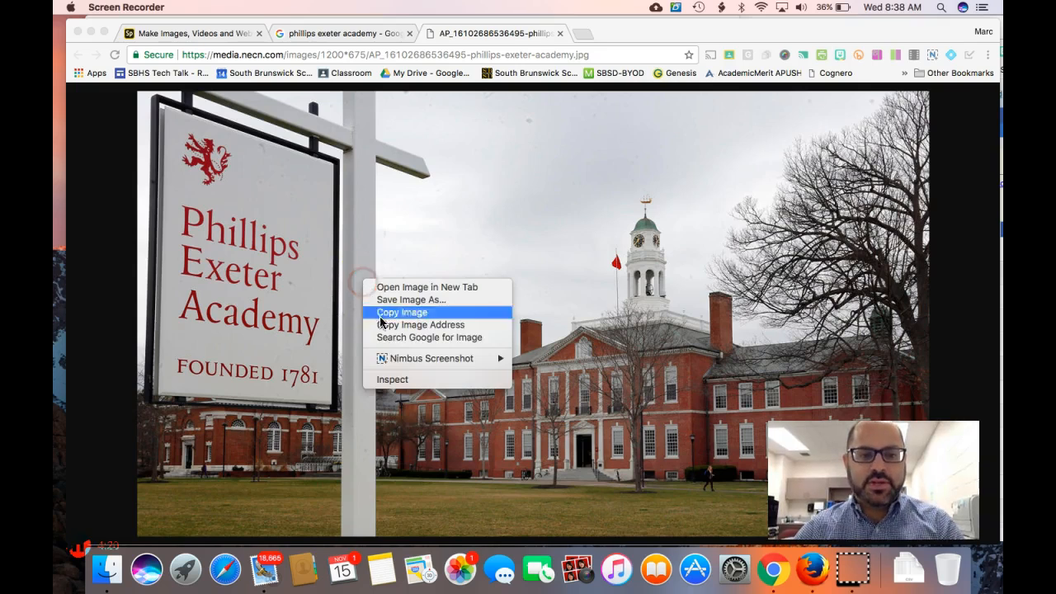
pyautogui.click(425, 301)
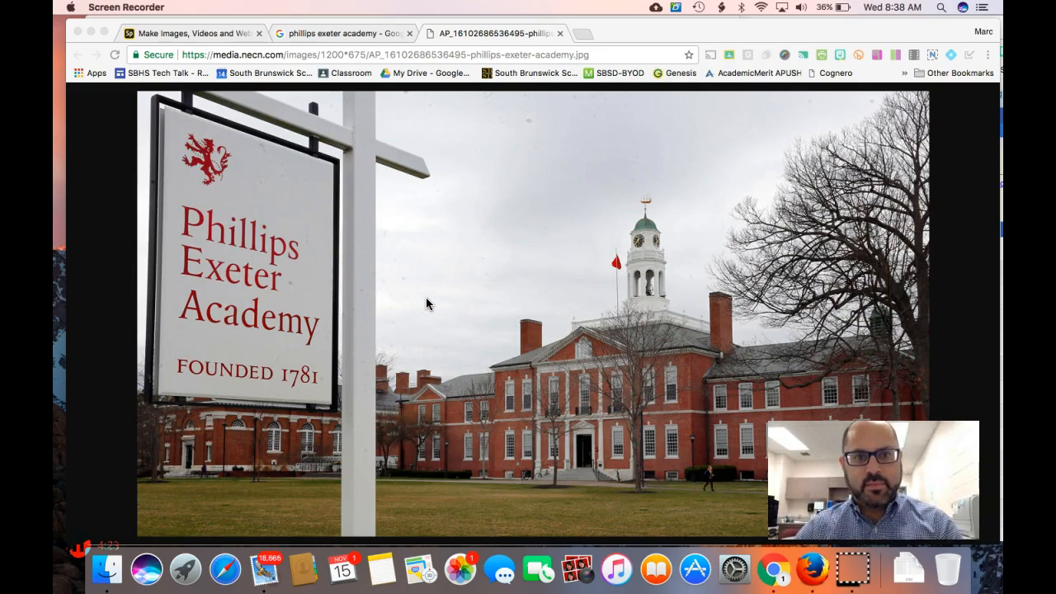
pyautogui.click(512, 144)
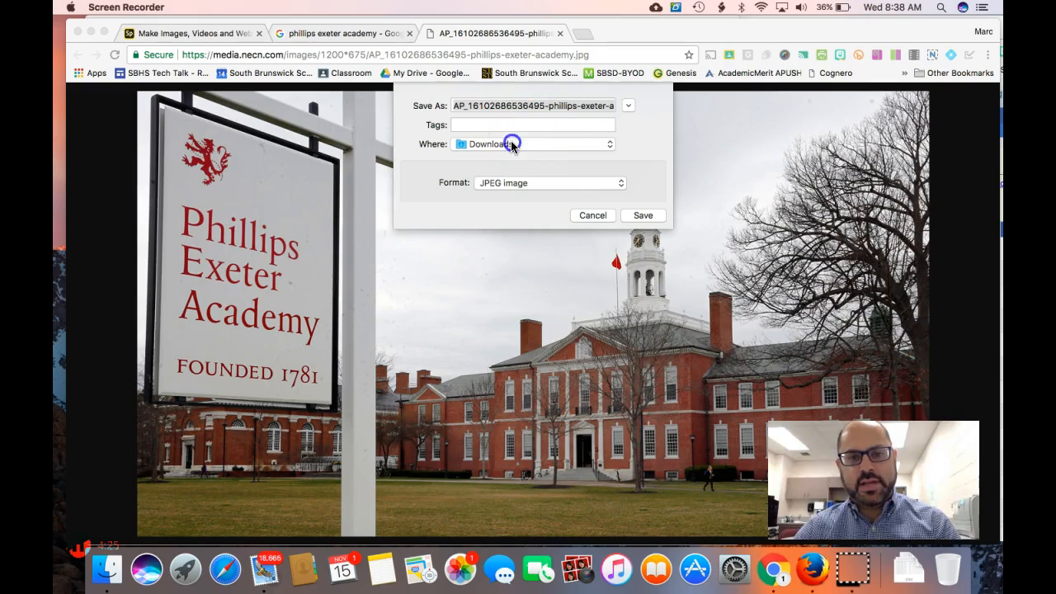
pyautogui.click(495, 250)
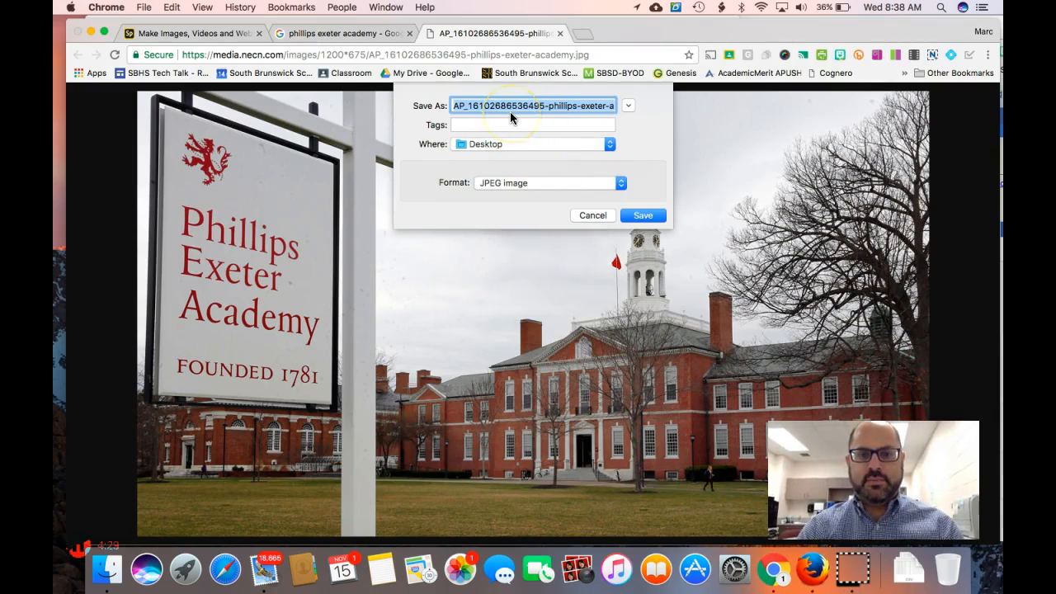
pyautogui.press('BackSpace')
pyautogui.write('Phillips Academy')
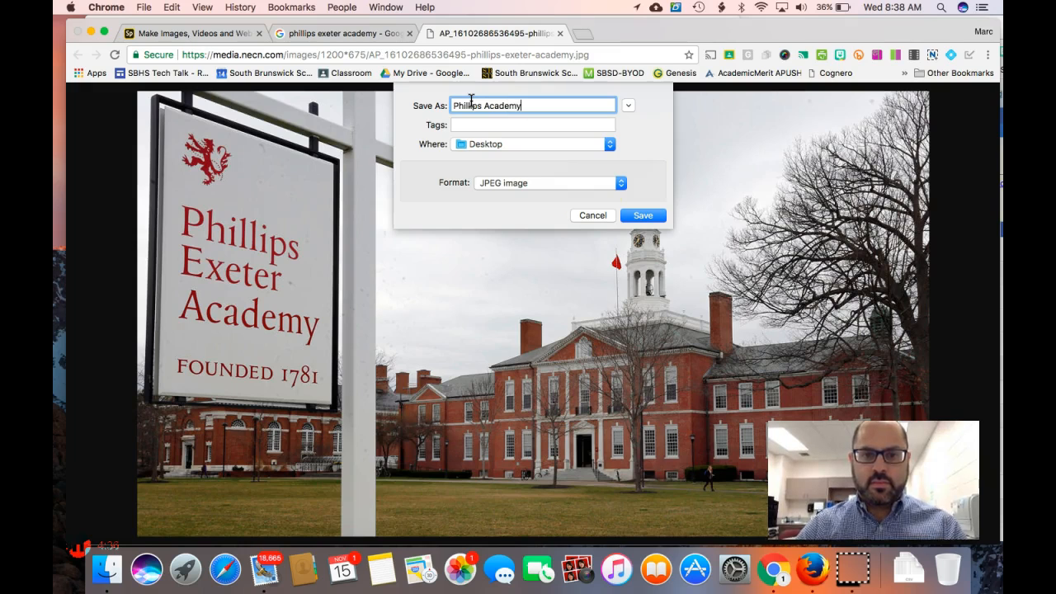
pyautogui.click(652, 217)
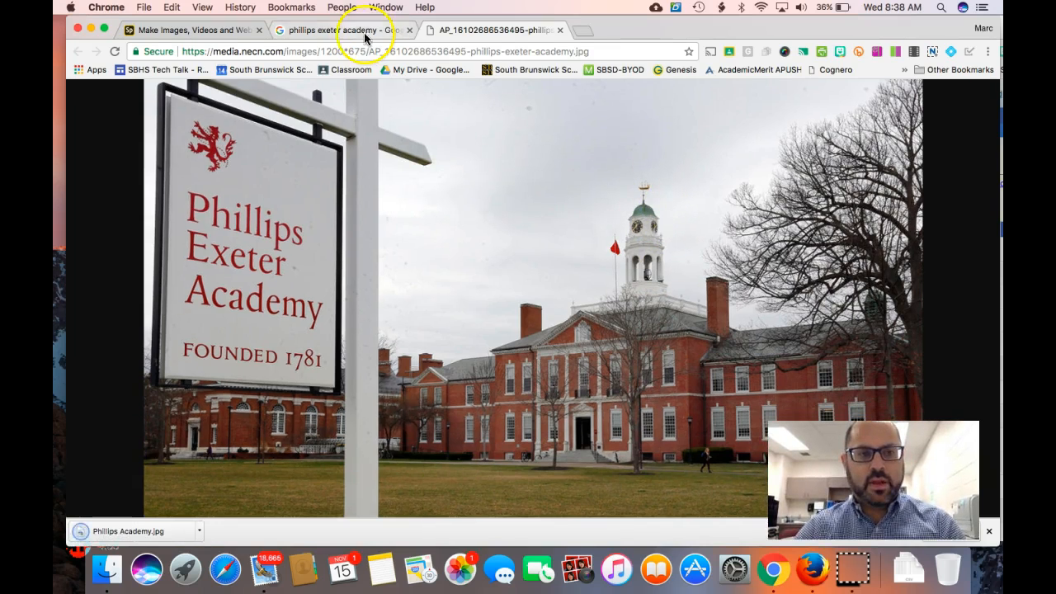
# - Return to the Adobe Spark video project and upload "Phillips Academy.jpg" from the Desktop as the first slide's photo
pyautogui.click(208, 32)
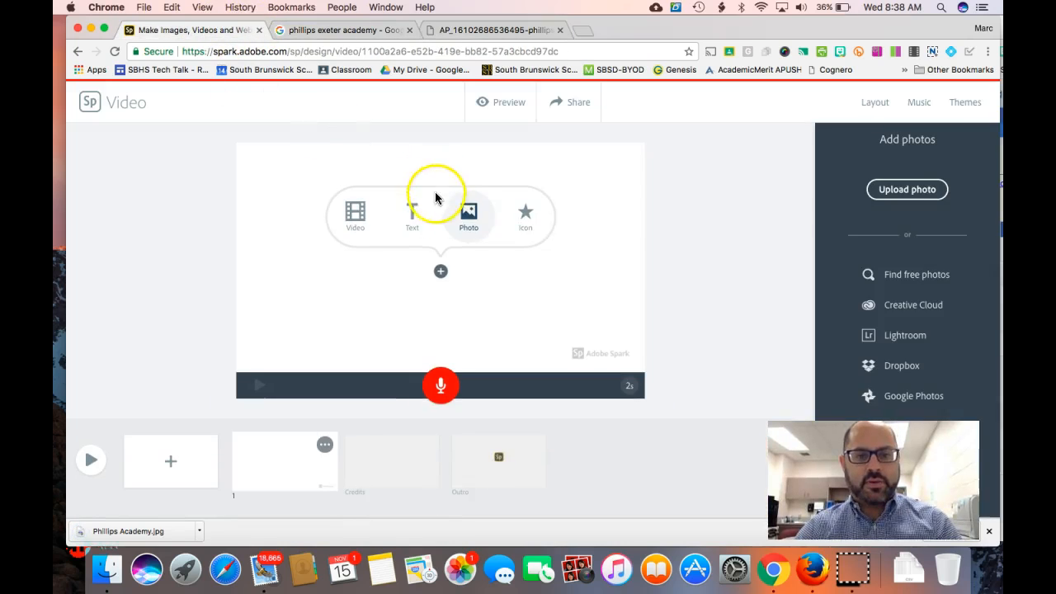
pyautogui.click(885, 191)
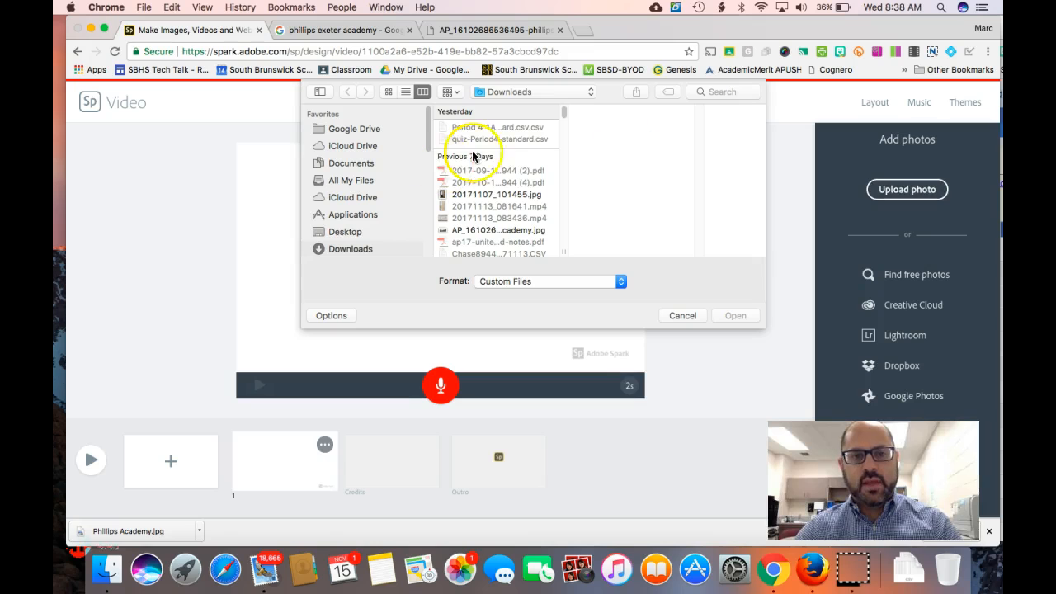
pyautogui.click(345, 232)
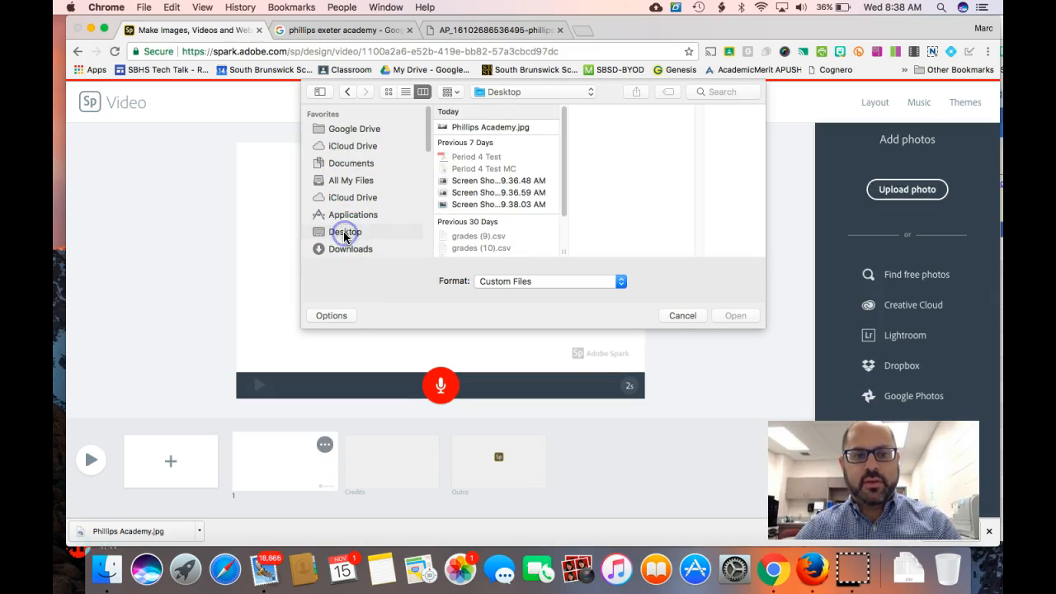
pyautogui.click(481, 128)
pyautogui.click(733, 315)
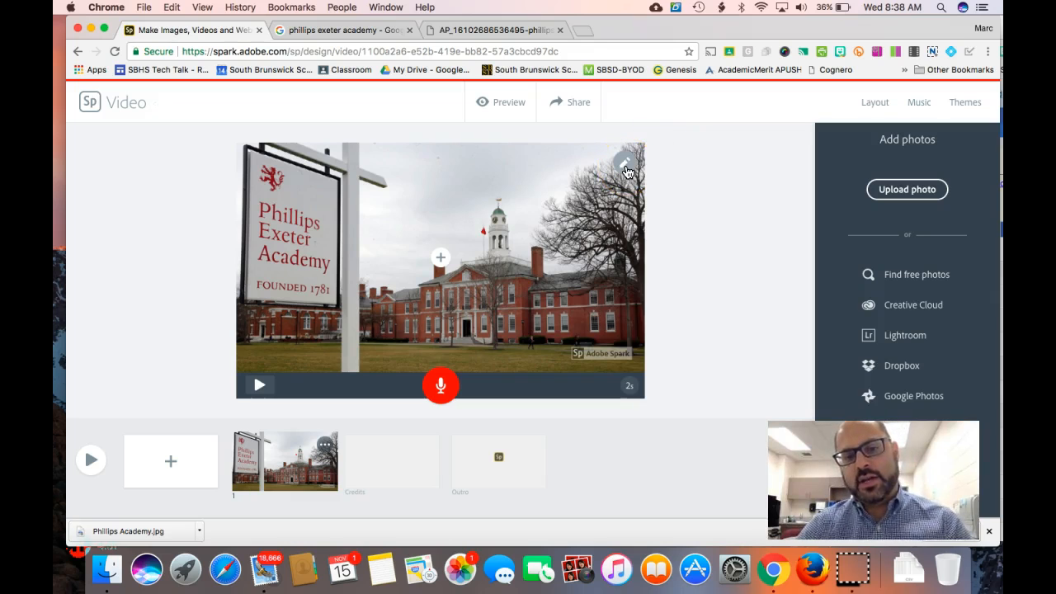
# - Adjust the zoom and framing of the first slide's photo so the academy sign and campus building both fit
pyautogui.click(627, 169)
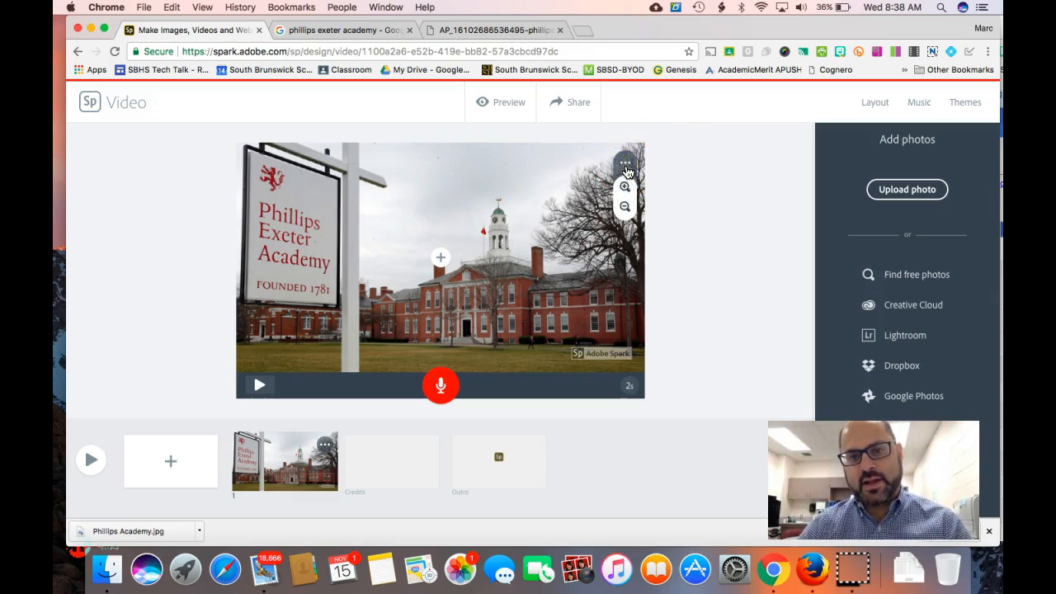
pyautogui.click(625, 189)
pyautogui.click(625, 189)
pyautogui.click(625, 189)
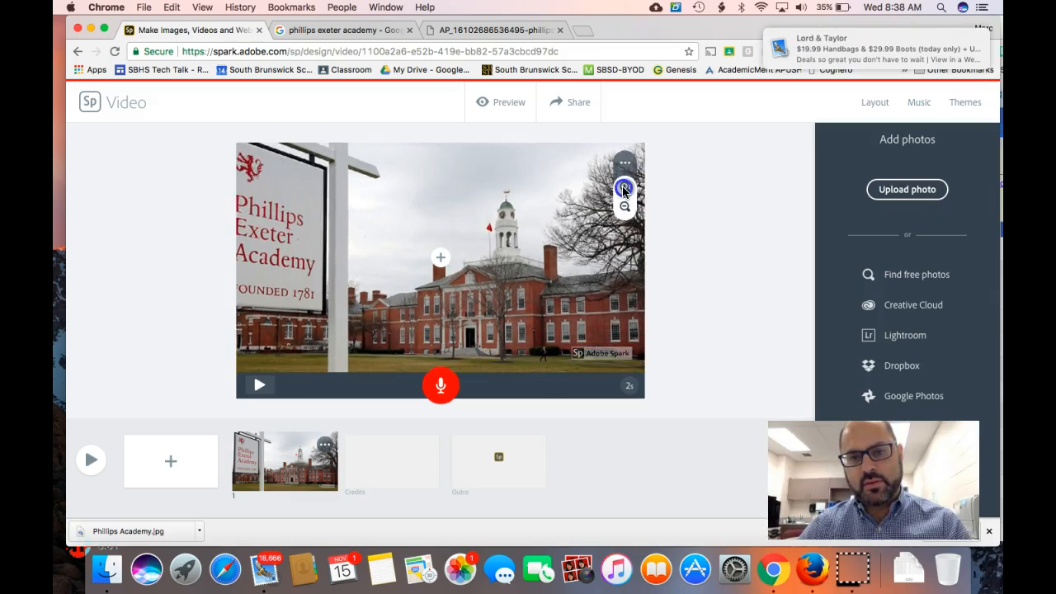
pyautogui.moveTo(518, 214); pyautogui.dragTo(587, 265)
pyautogui.click(627, 208)
pyautogui.click(626, 189)
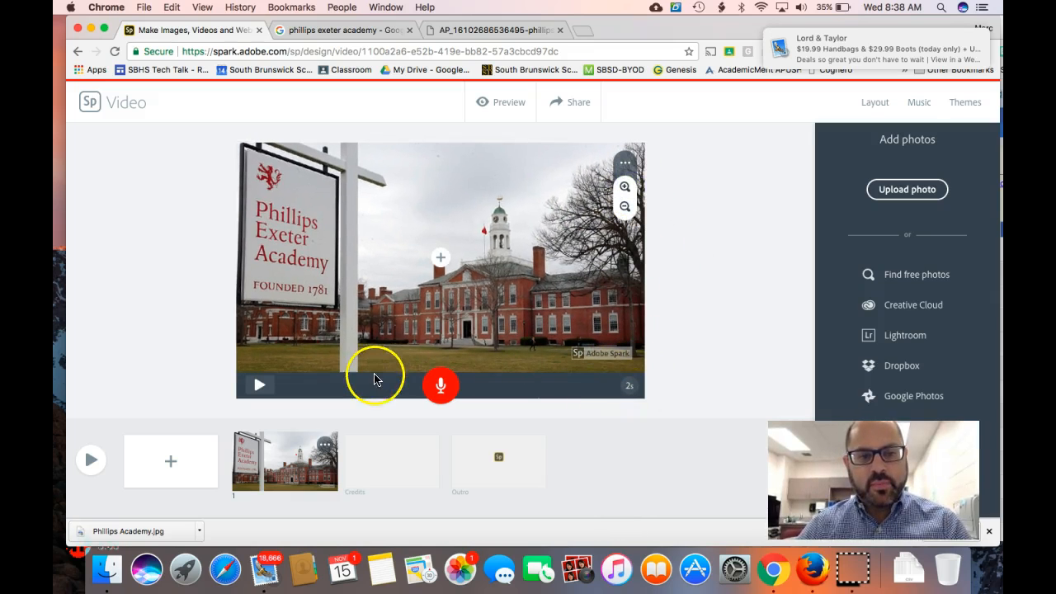
# - Record about 6 seconds of voice narration on the first slide and play the slide back
pyautogui.click(627, 386)
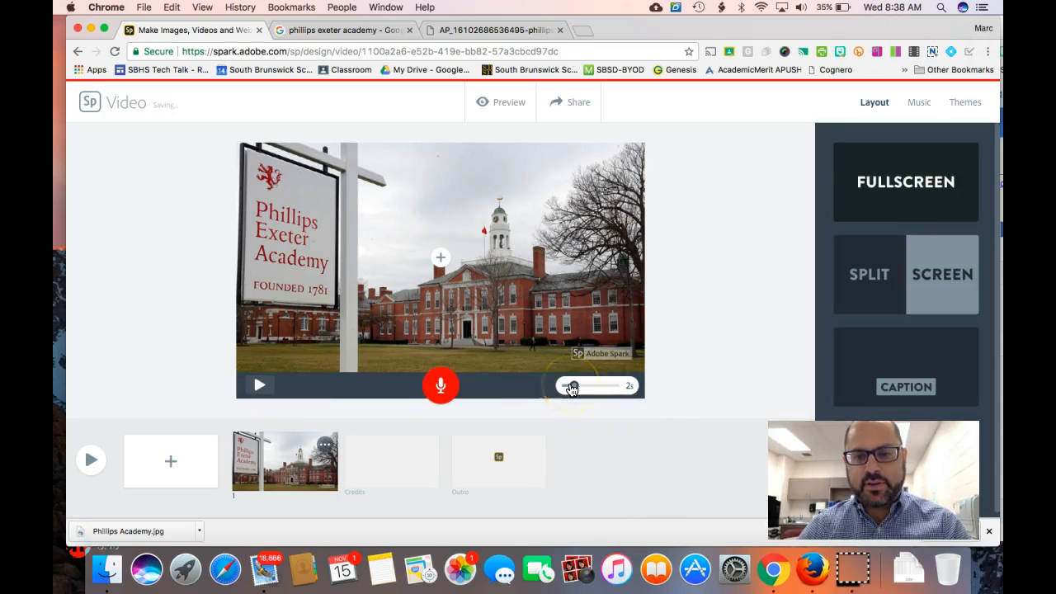
pyautogui.click(501, 401)
pyautogui.click(439, 387)
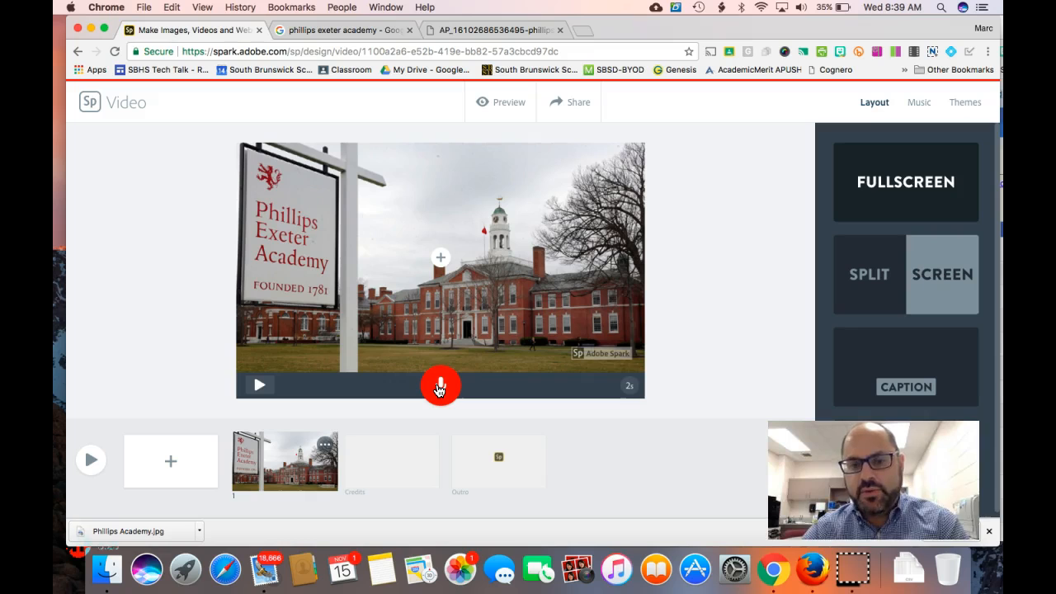
pyautogui.moveTo(440, 390); pyautogui.dragTo(439, 390)
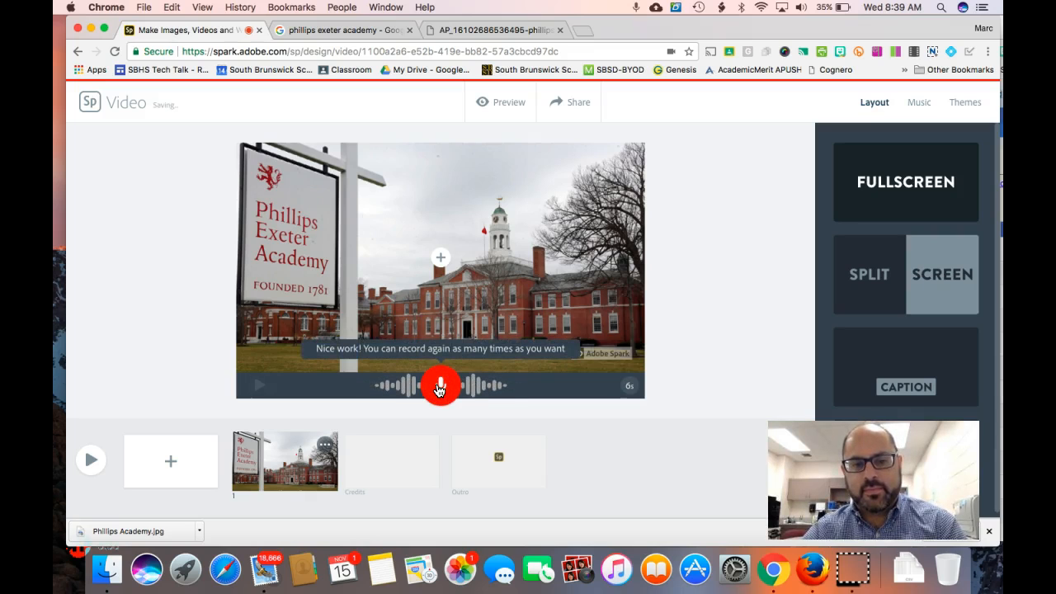
pyautogui.click(261, 388)
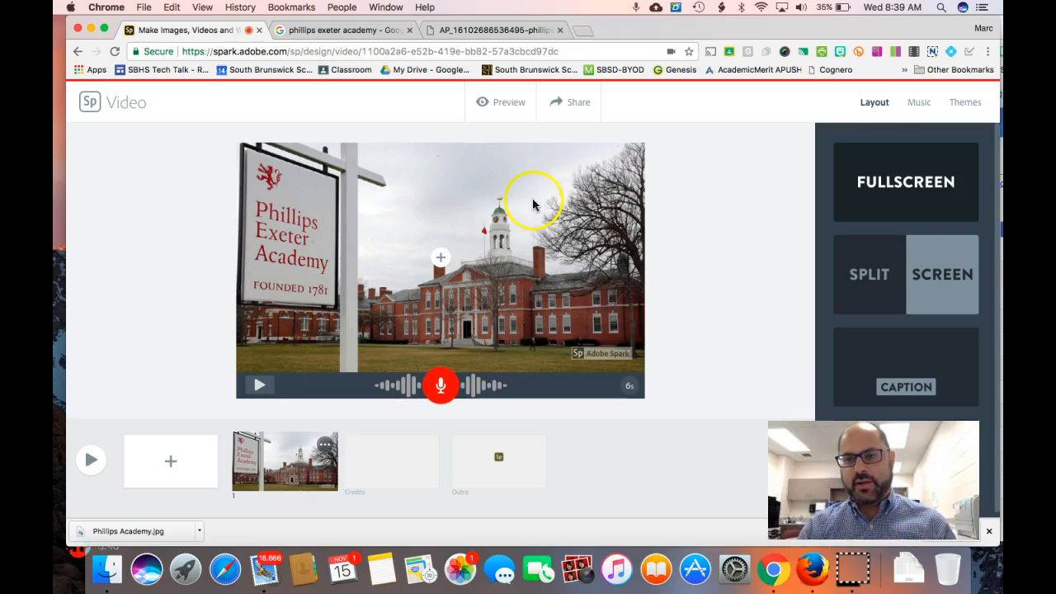
# - Look through the available background music tracks, from the Happy category down to Uplifting
pyautogui.click(913, 105)
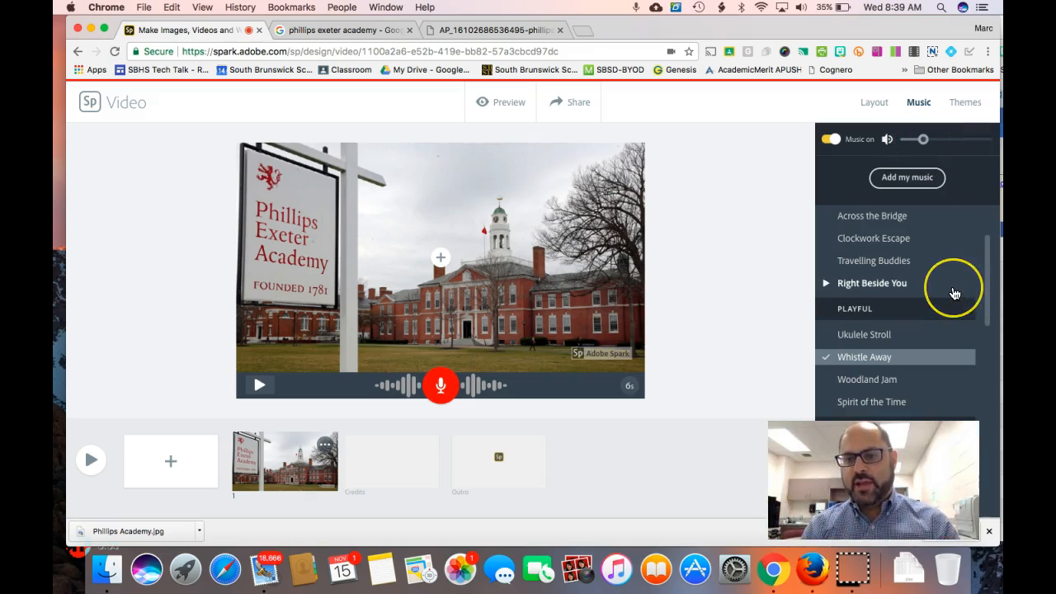
pyautogui.scroll(-5, 955, 292)
pyautogui.scroll(-5, 955, 295)
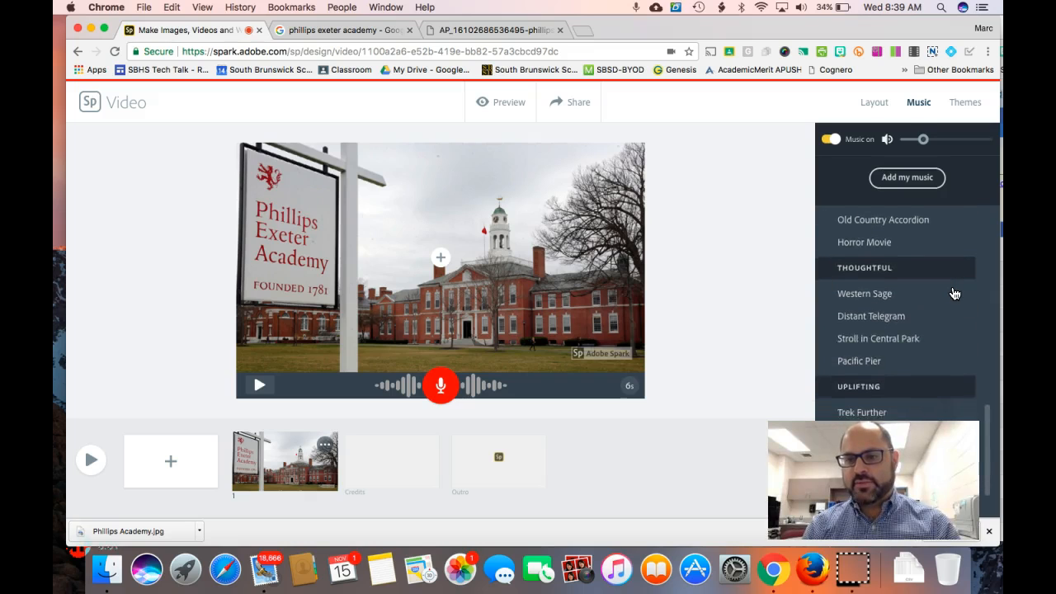
pyautogui.scroll(10, 955, 295)
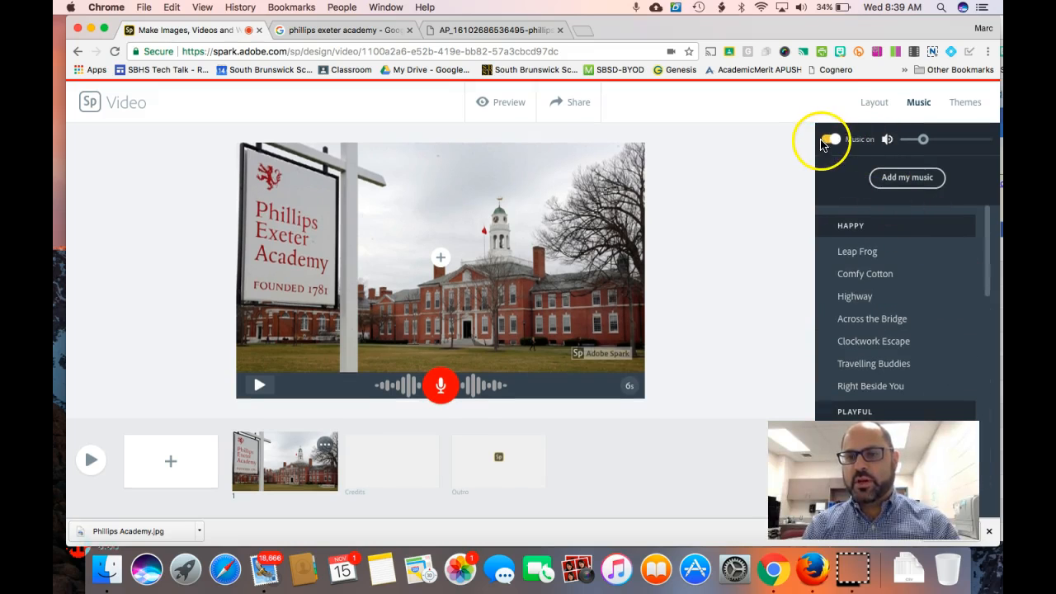
# - Apply the Noir theme to the video
pyautogui.click(965, 102)
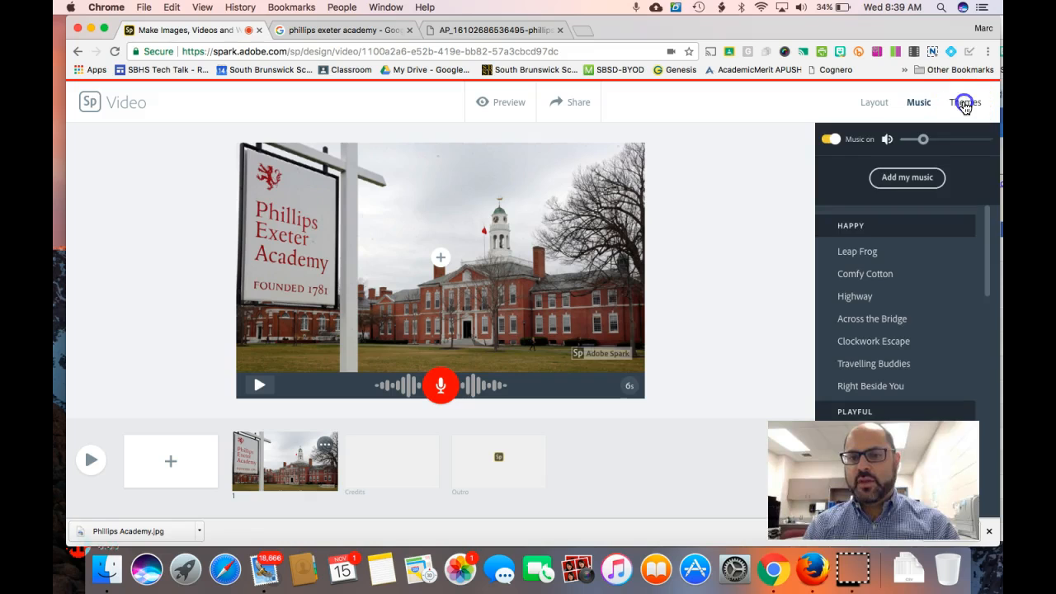
pyautogui.scroll(-5, 904, 295)
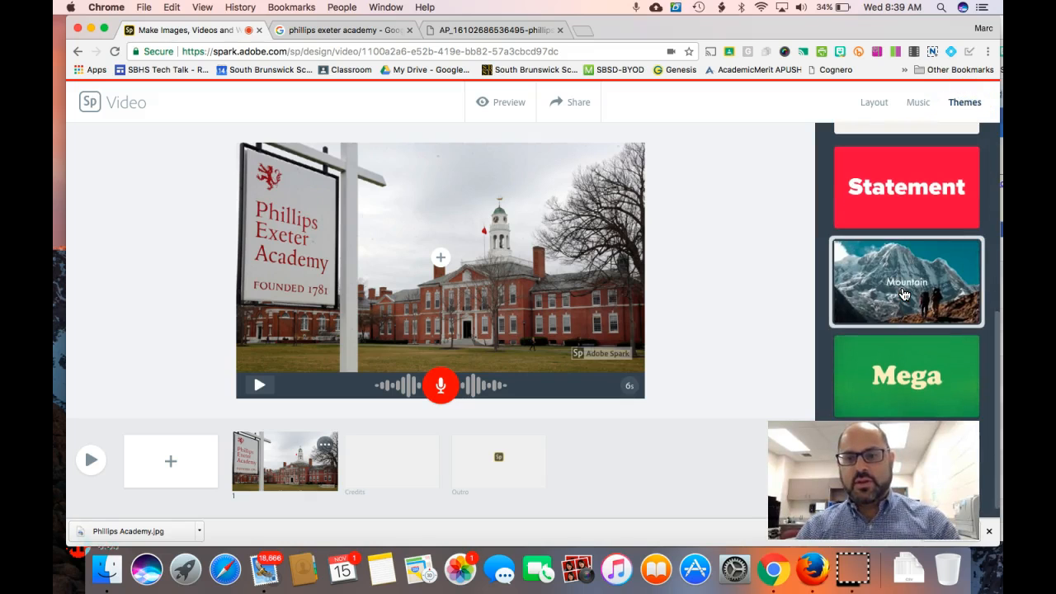
pyautogui.click(904, 293)
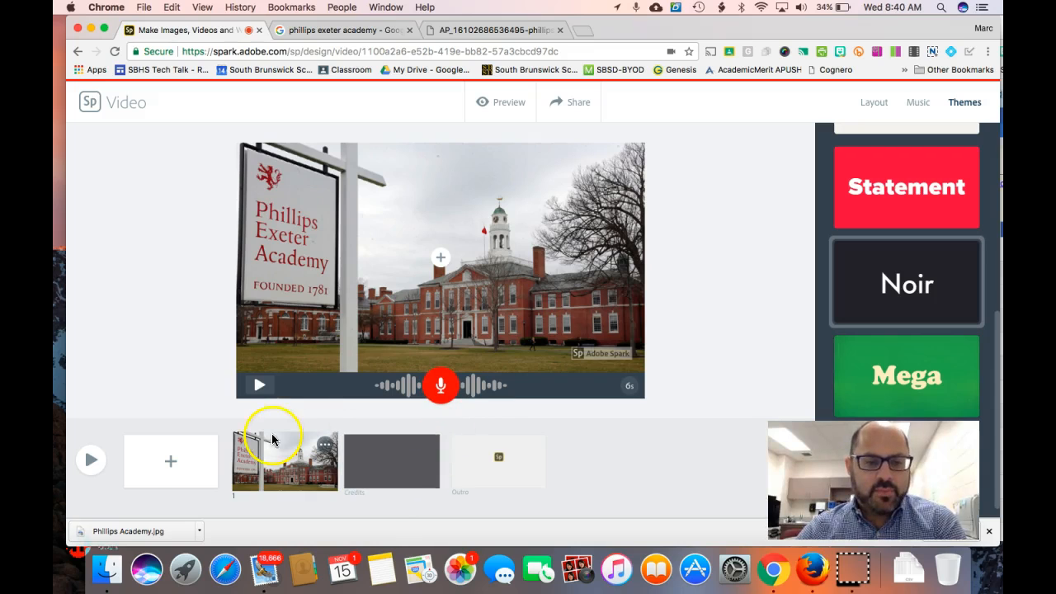
# - Add a second slide and upload the video clip 20171113_081641.mp4 from All My Files to it
pyautogui.click(171, 464)
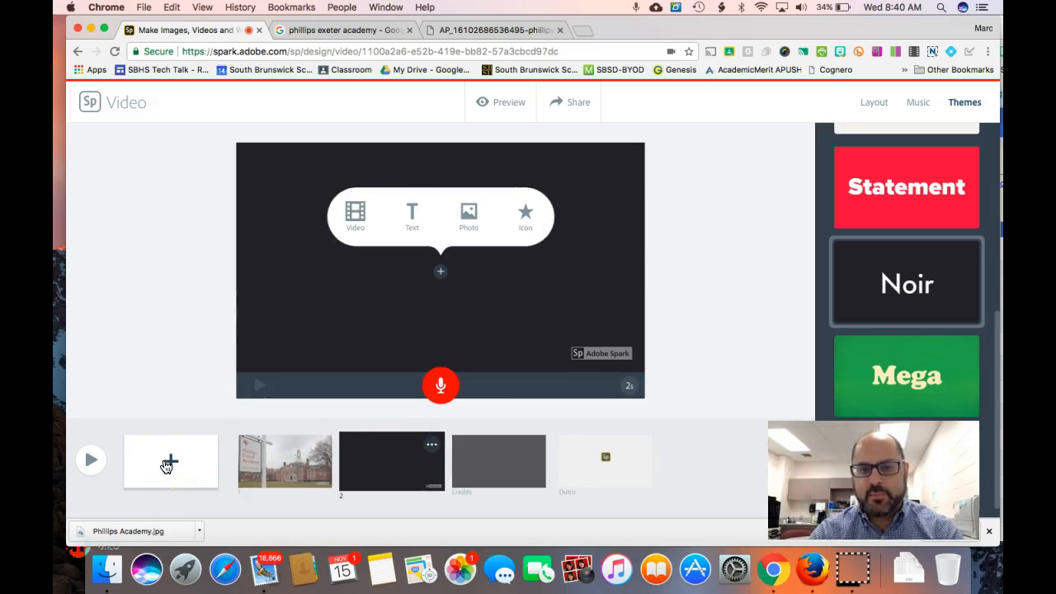
pyautogui.click(360, 212)
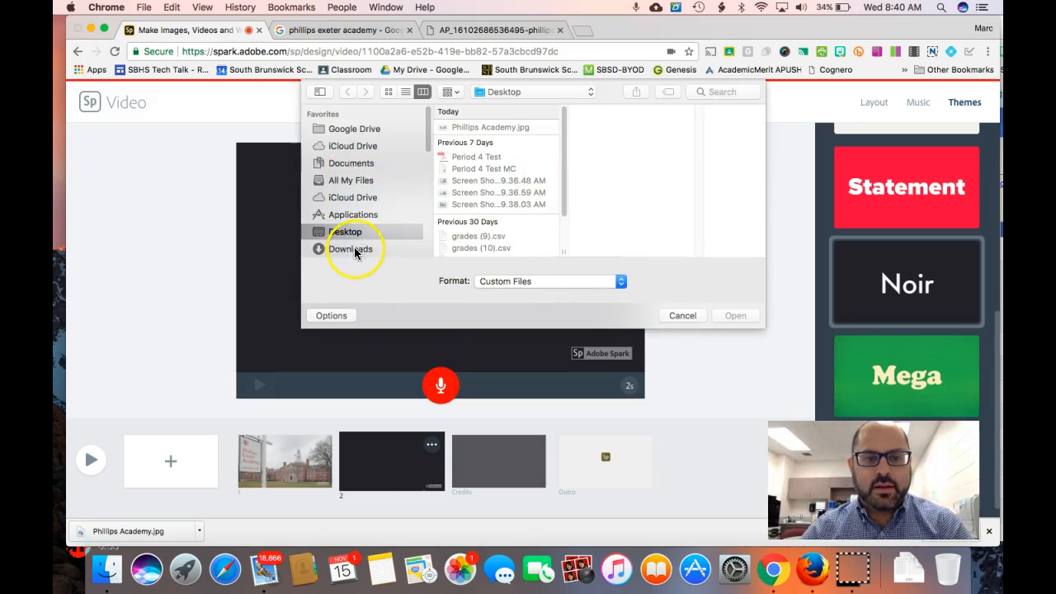
pyautogui.click(349, 180)
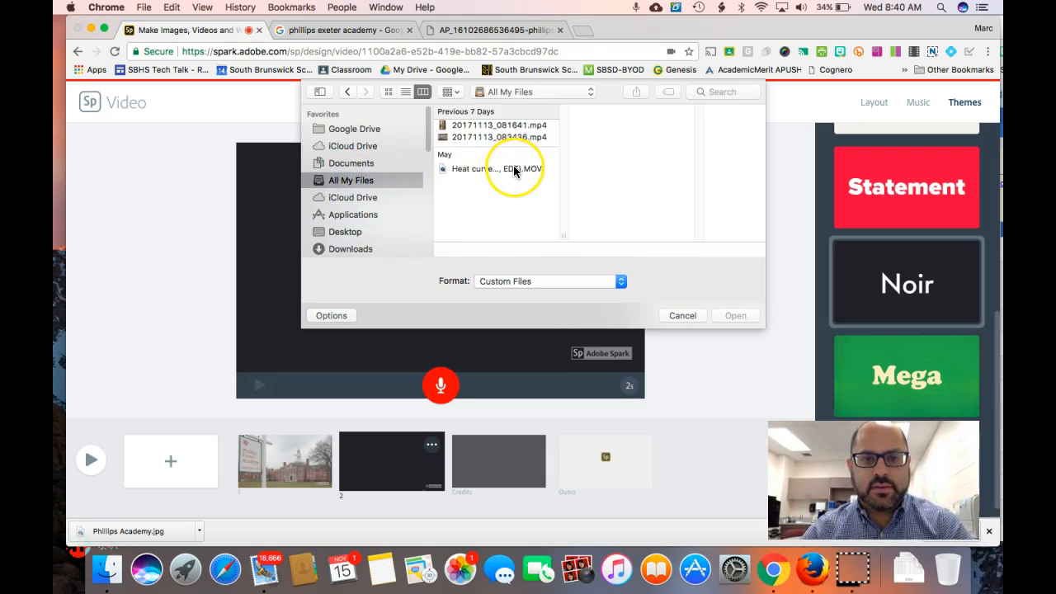
pyautogui.click(503, 127)
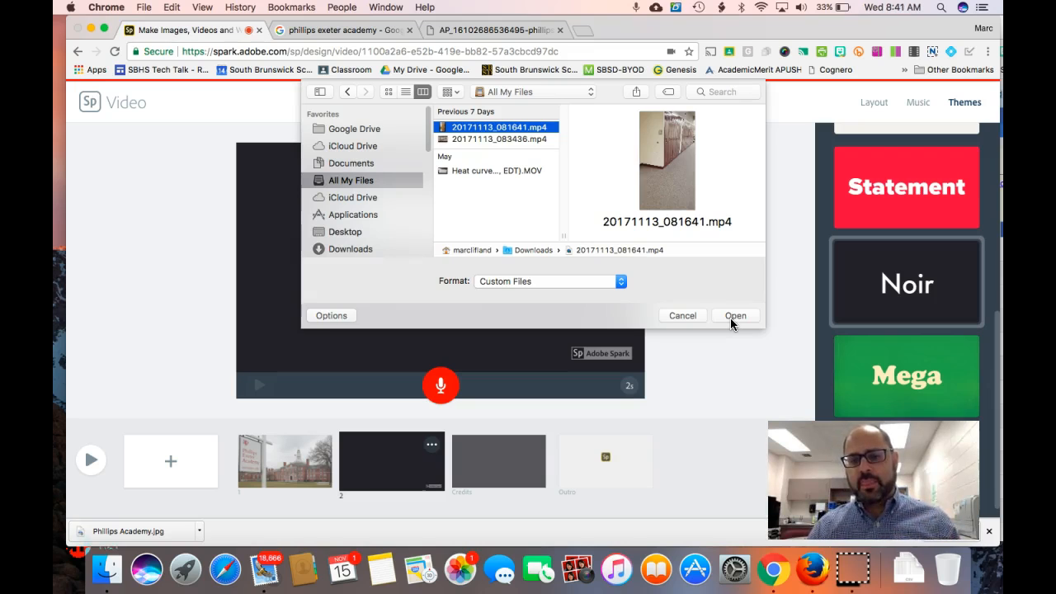
pyautogui.click(731, 318)
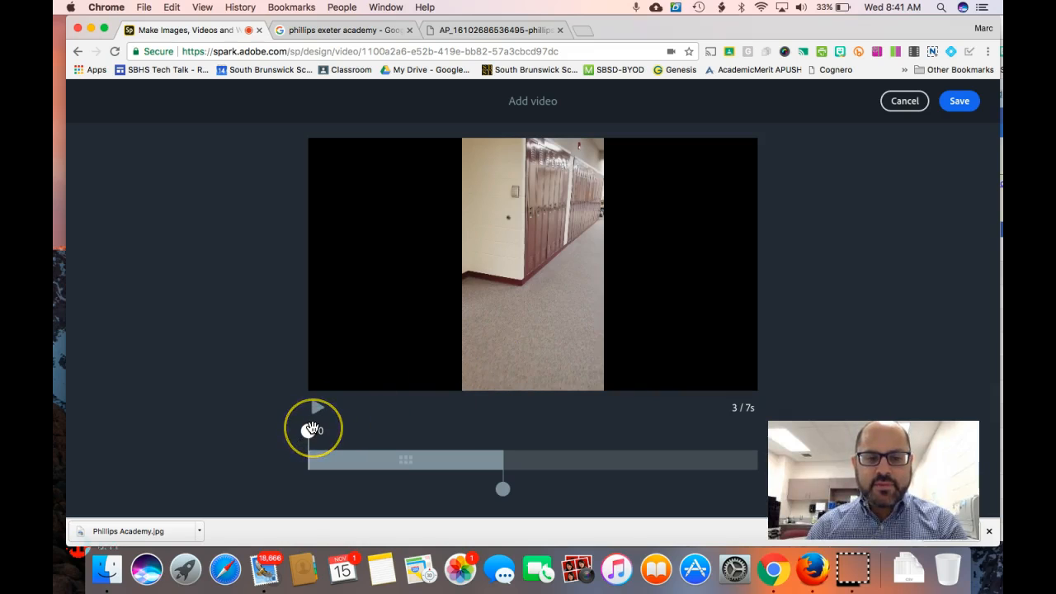
# - Trim a fraction of a second off the clip's start, extend its end to the 7-second mark and save it
pyautogui.moveTo(310, 429); pyautogui.dragTo(355, 430)
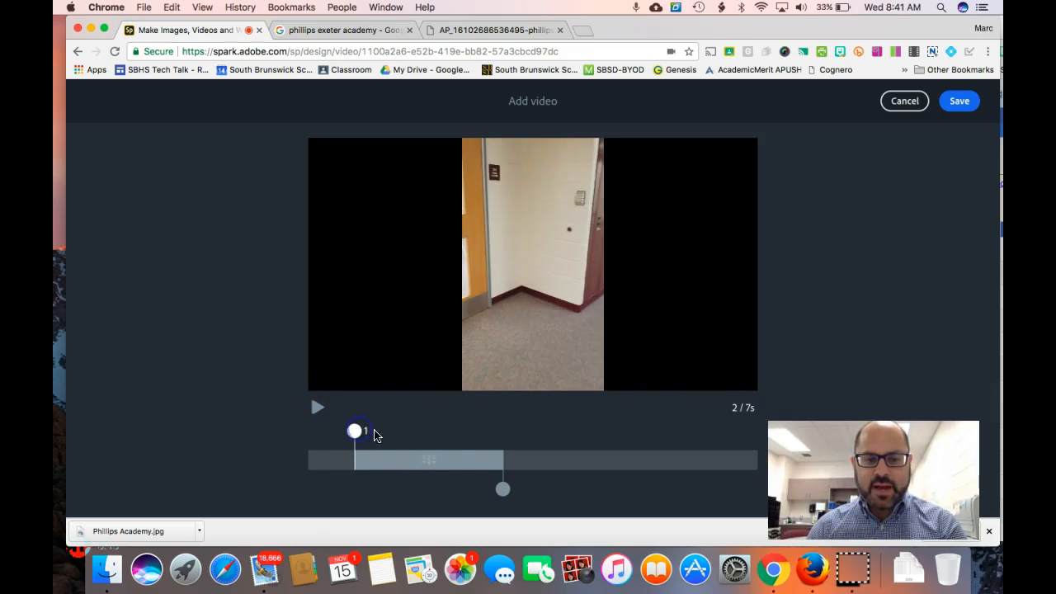
pyautogui.moveTo(505, 488); pyautogui.dragTo(757, 489)
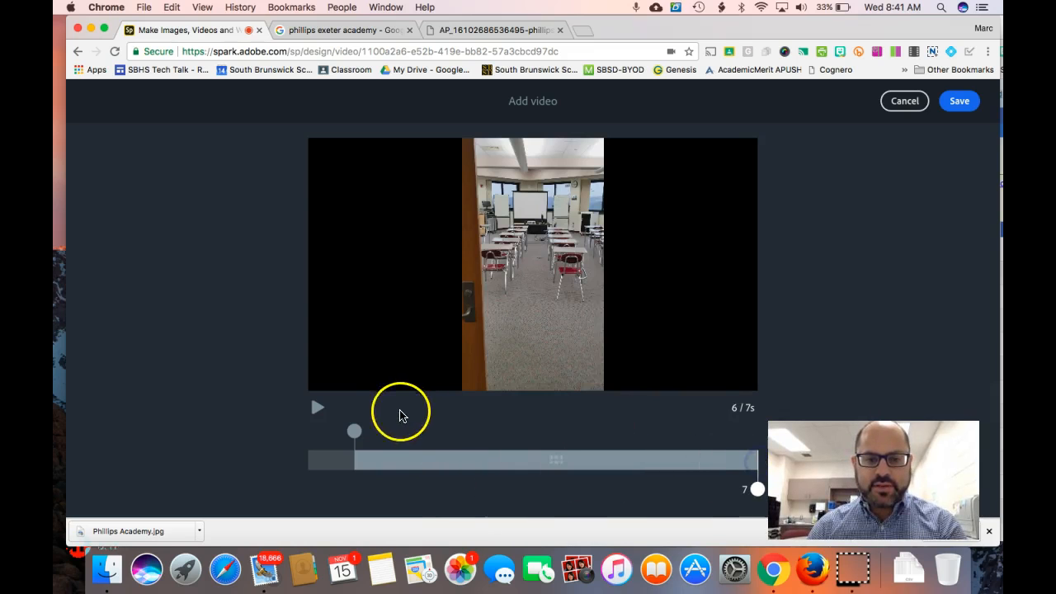
pyautogui.moveTo(353, 430); pyautogui.dragTo(330, 431)
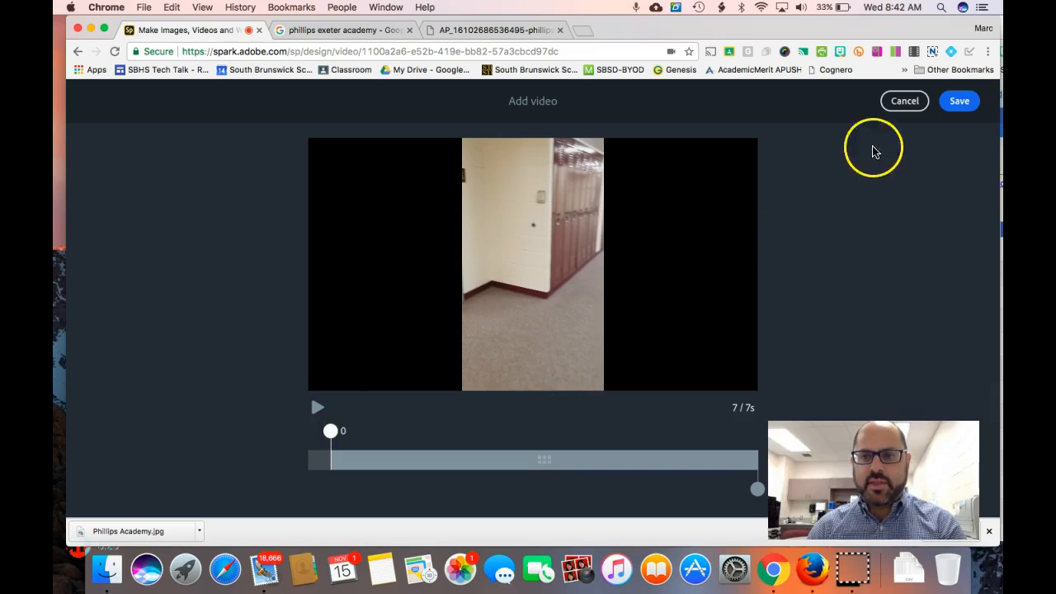
pyautogui.click(959, 101)
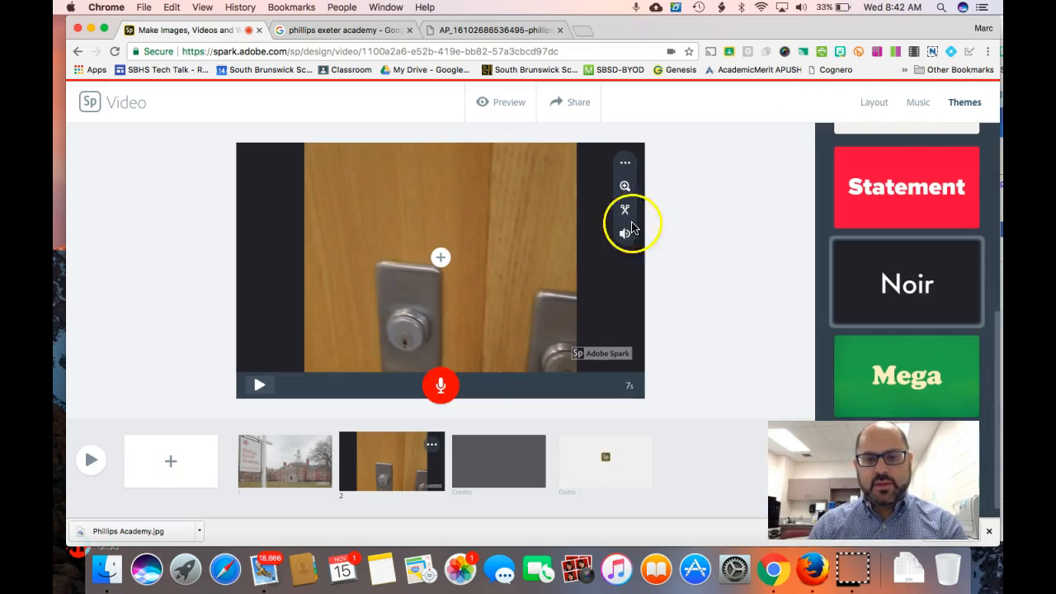
# - Record voice narration over the second slide's clip, then play the whole video through and return to editing
pyautogui.click(441, 388)
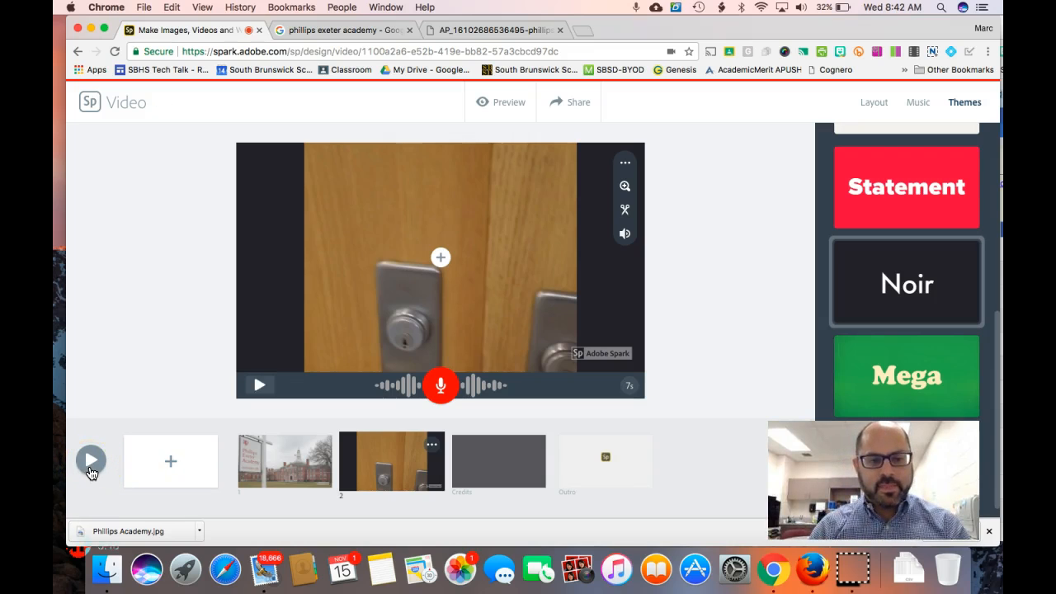
pyautogui.click(91, 462)
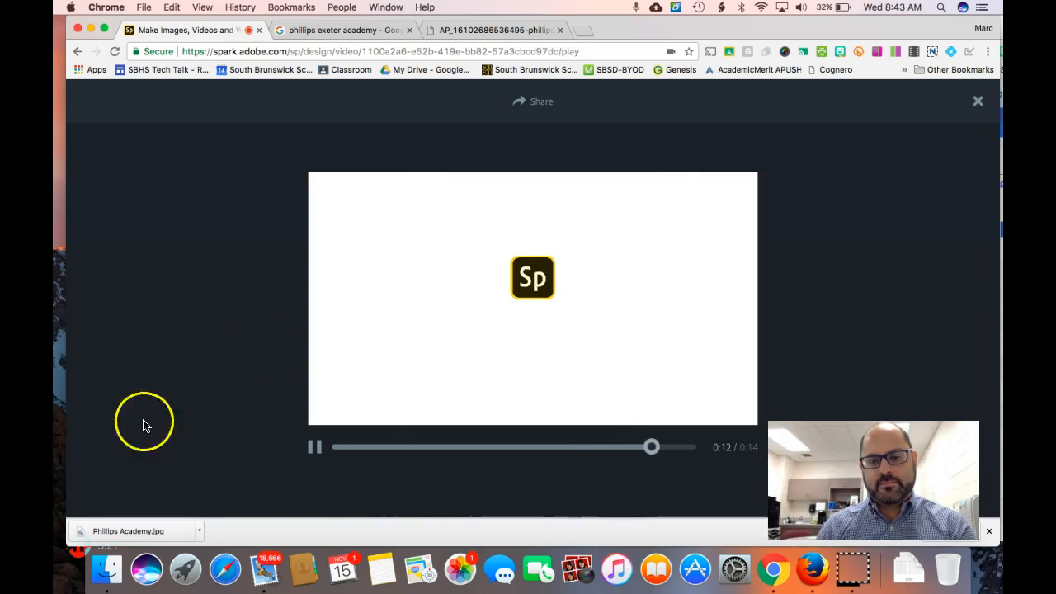
pyautogui.click(977, 103)
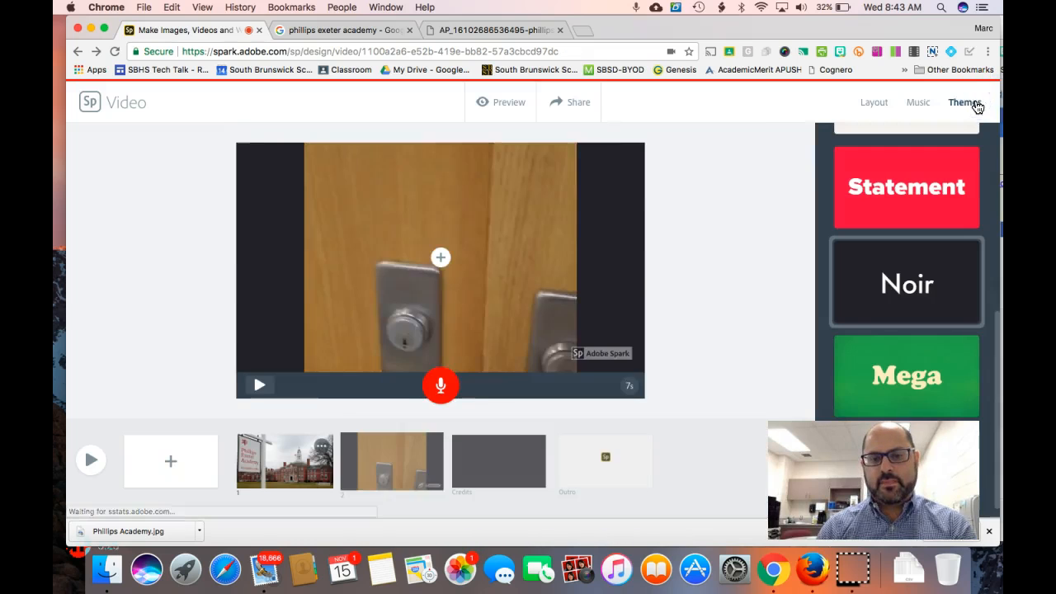
# - Add a blank slide and move it behind the door video clip as the third slide
pyautogui.click(188, 466)
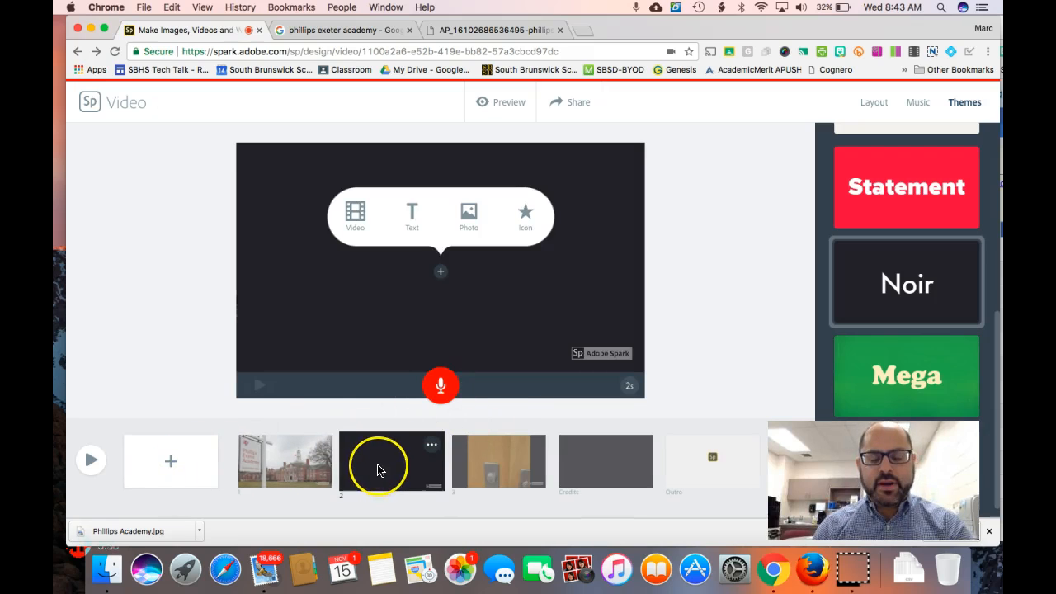
pyautogui.moveTo(376, 471); pyautogui.dragTo(486, 462)
# - Upload the photo 29google-web-master1050.jpg from the Downloads folder to the blank third slide
pyautogui.click(468, 213)
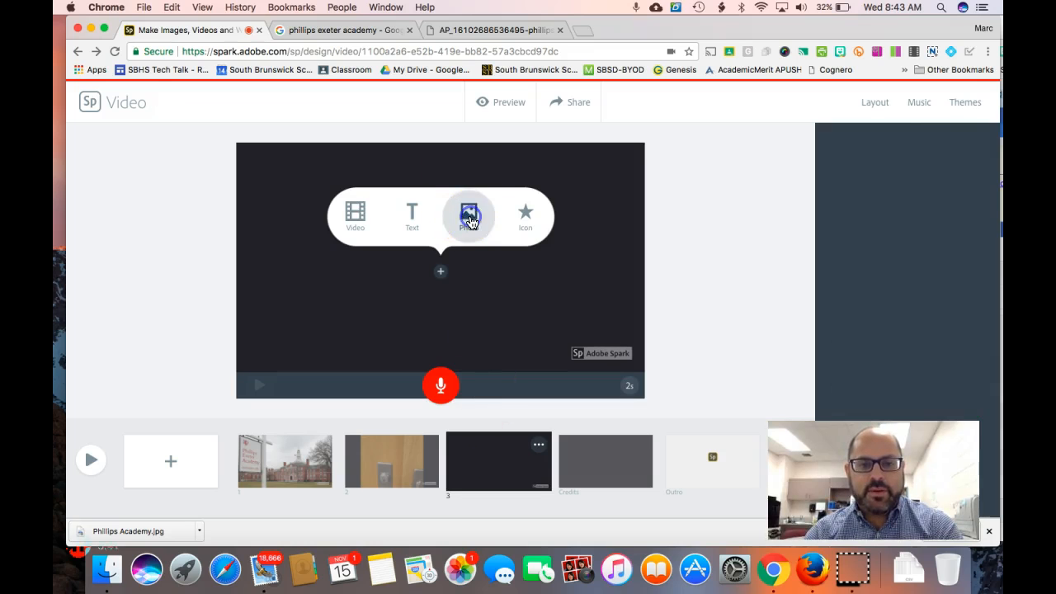
pyautogui.click(907, 190)
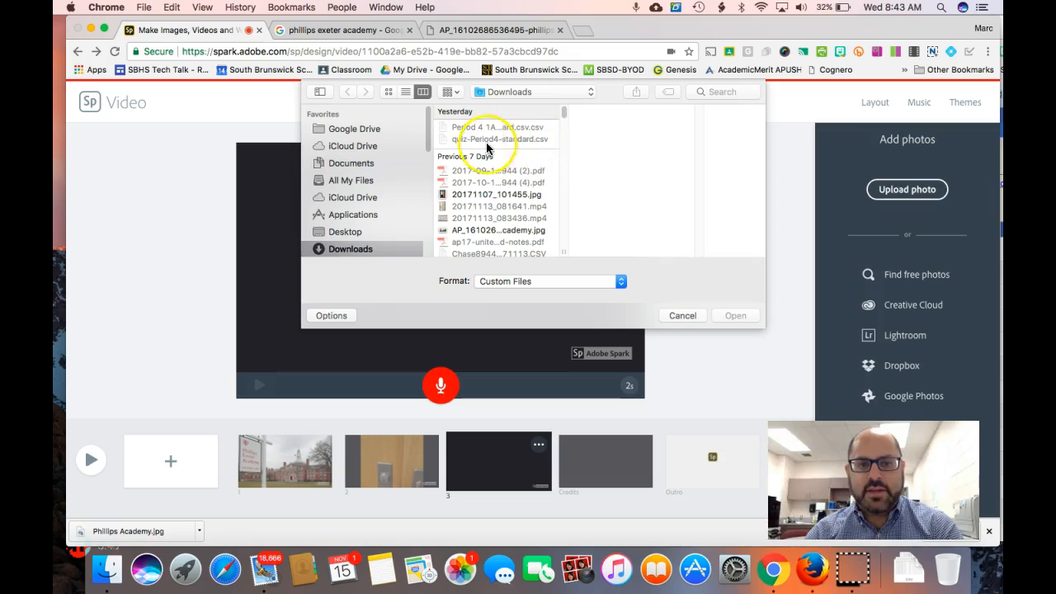
pyautogui.click(465, 196)
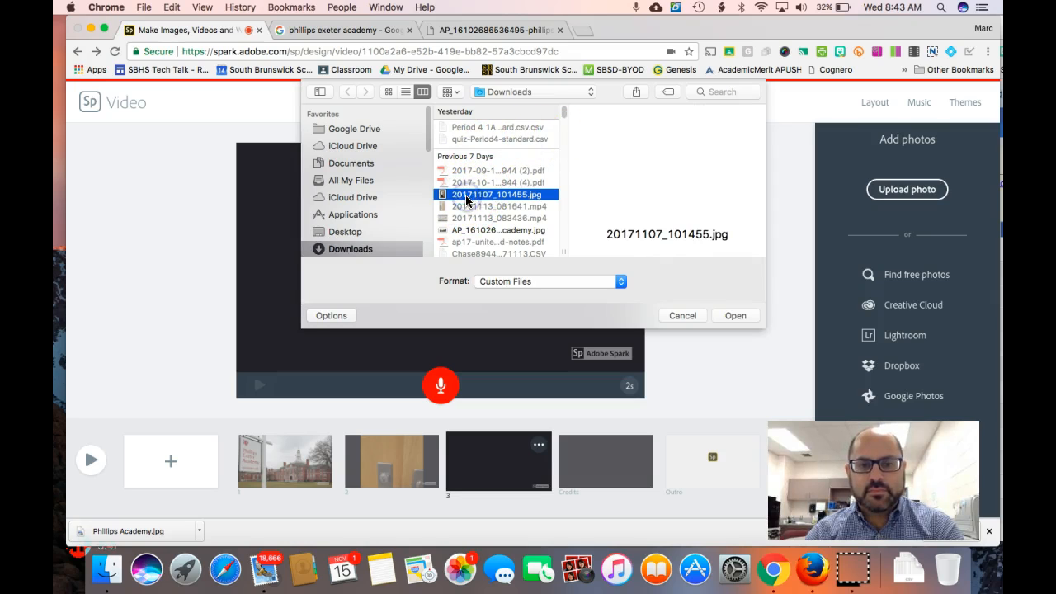
pyautogui.press('Down')
pyautogui.press('Down')
pyautogui.press('Down')
pyautogui.press('Down')
pyautogui.press('Down')
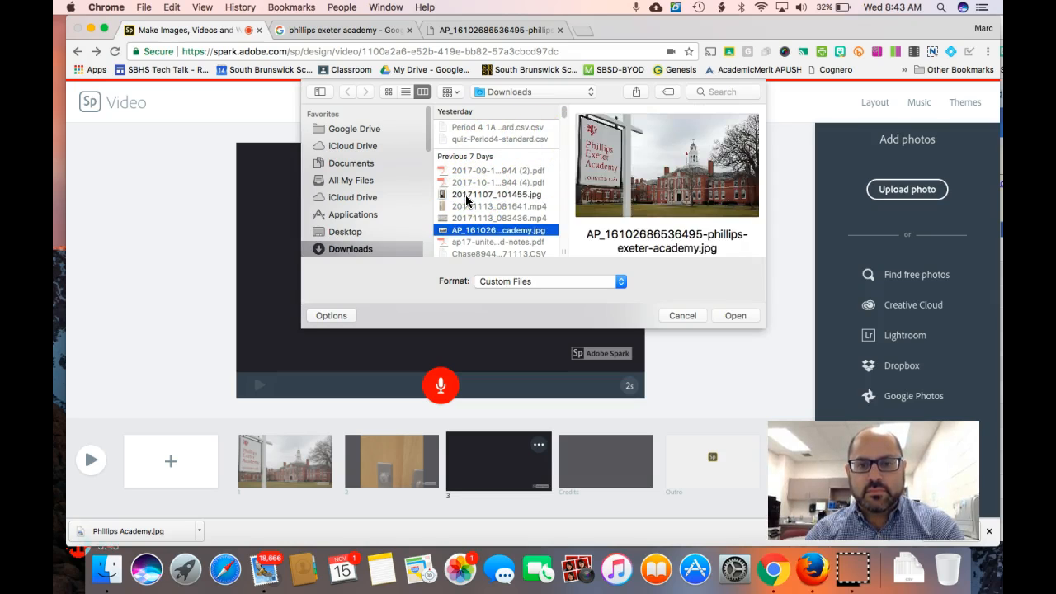
pyautogui.press('Down')
pyautogui.press('Down')
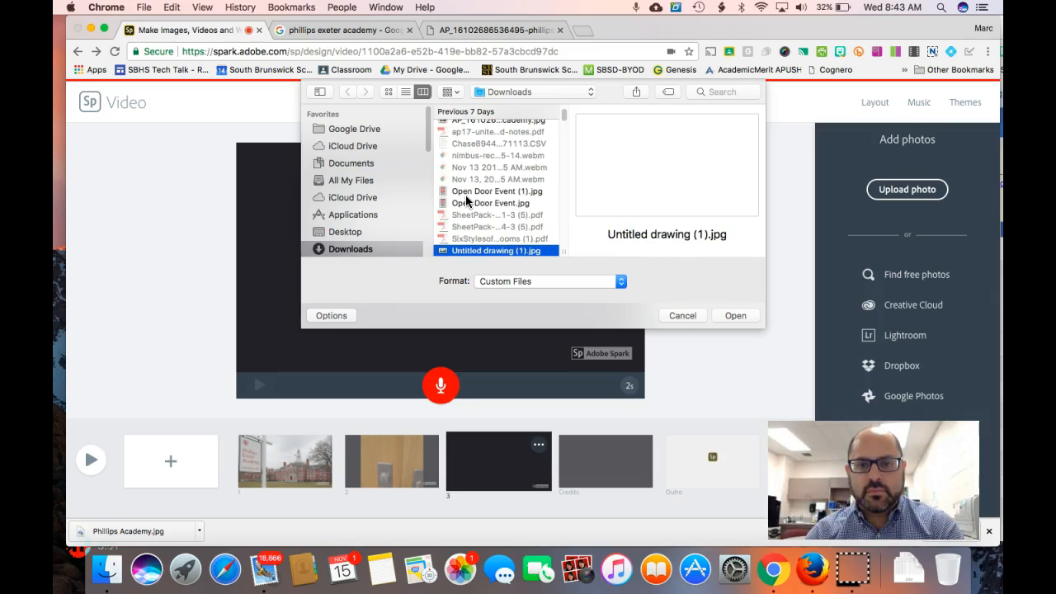
pyautogui.press('Down')
pyautogui.press('Down')
pyautogui.press('Down')
pyautogui.press('Down')
pyautogui.press('Down')
pyautogui.press('Down')
pyautogui.press('Down')
pyautogui.press('Down')
pyautogui.press('Down')
pyautogui.press('Down')
pyautogui.press('Down')
pyautogui.press('Down')
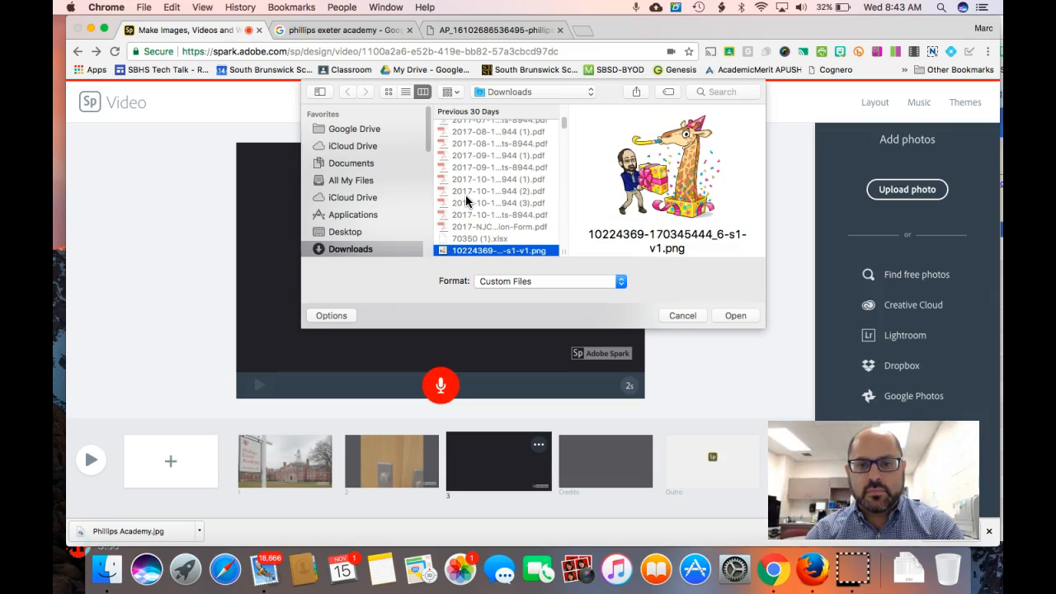
pyautogui.press('Down')
pyautogui.press('Down')
pyautogui.press('Down')
pyautogui.press('Down')
pyautogui.press('Down')
pyautogui.press('Down')
pyautogui.press('Down')
pyautogui.press('Down')
pyautogui.press('Down')
pyautogui.press('Down')
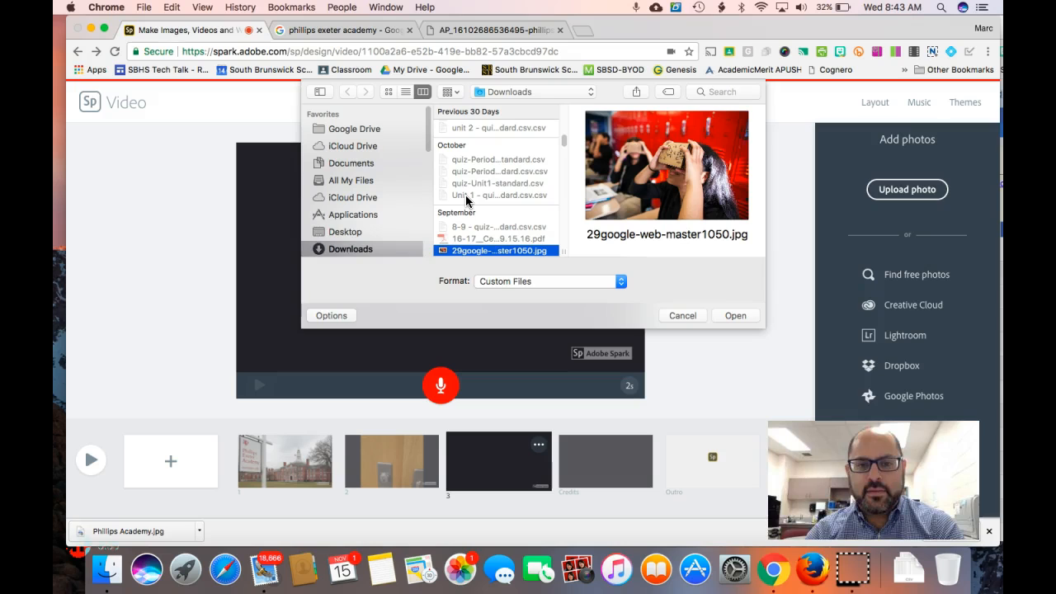
pyautogui.click(736, 317)
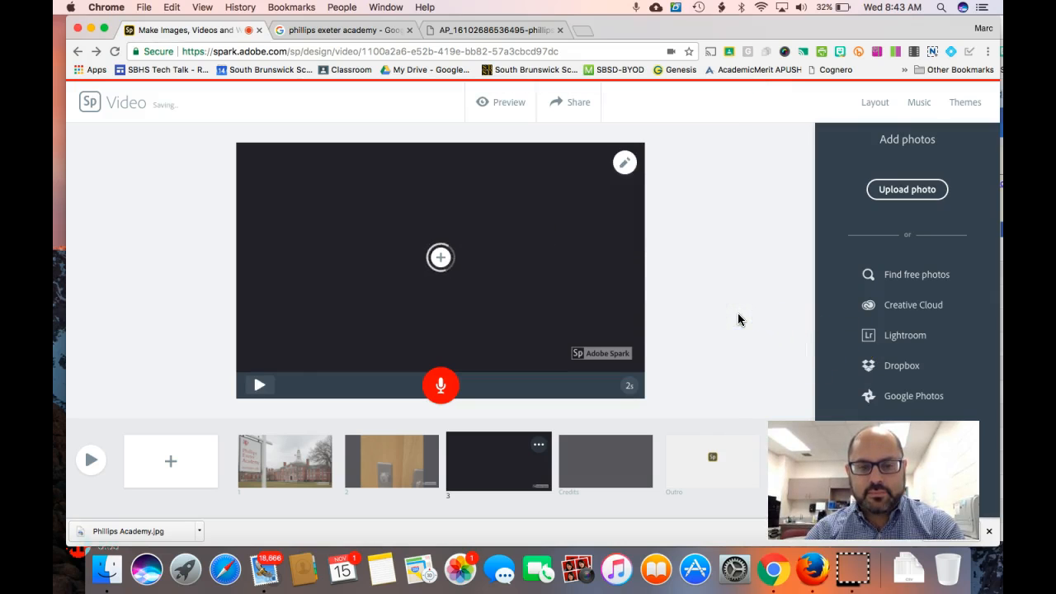
# - Record voice narration over the third slide's photo, then play the whole video through and return to editing
pyautogui.click(441, 388)
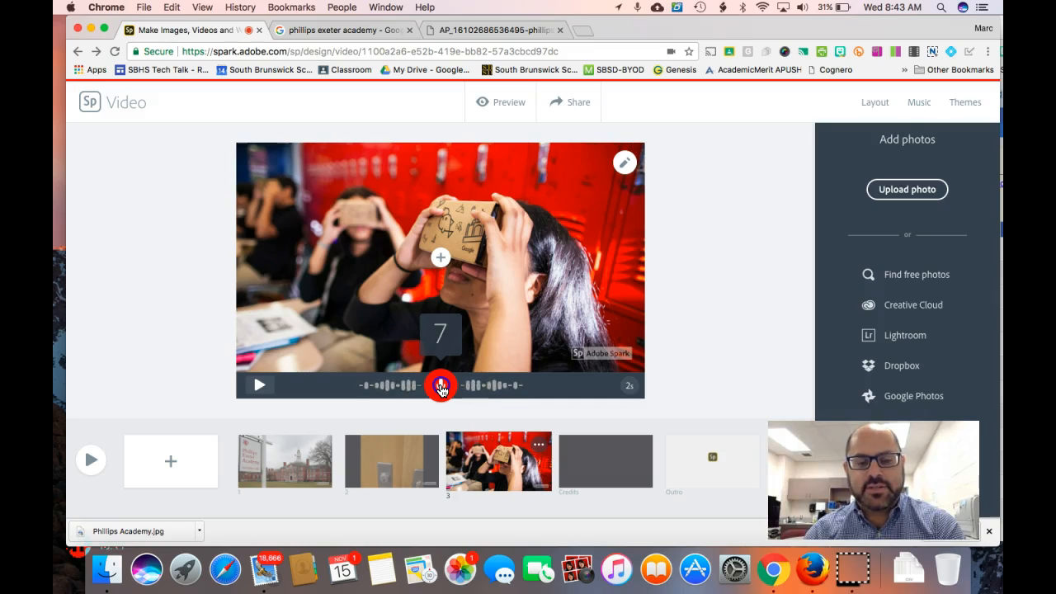
pyautogui.moveTo(440, 389); pyautogui.dragTo(440, 388)
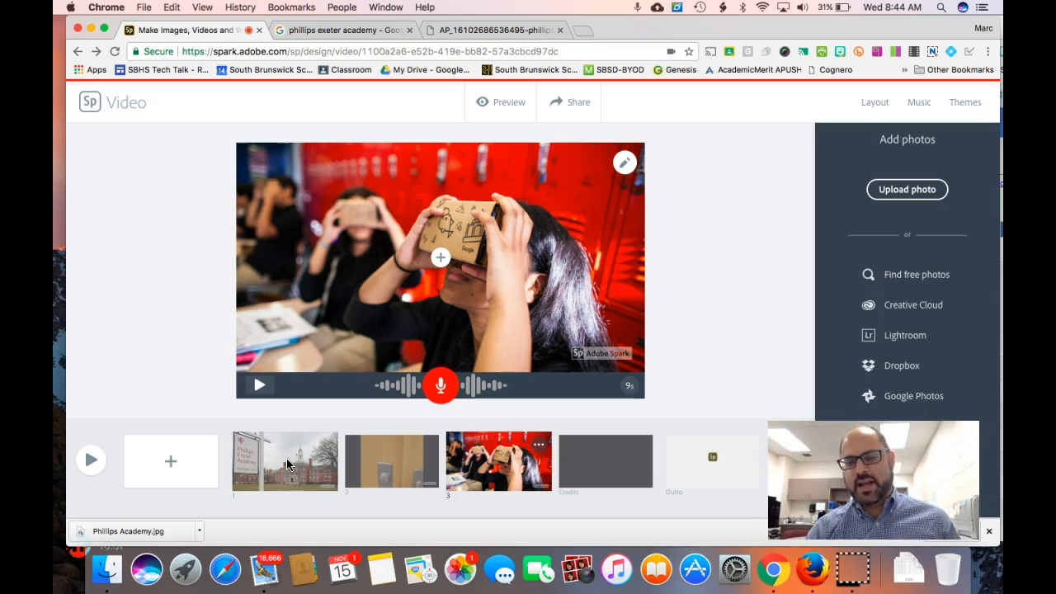
pyautogui.click(89, 461)
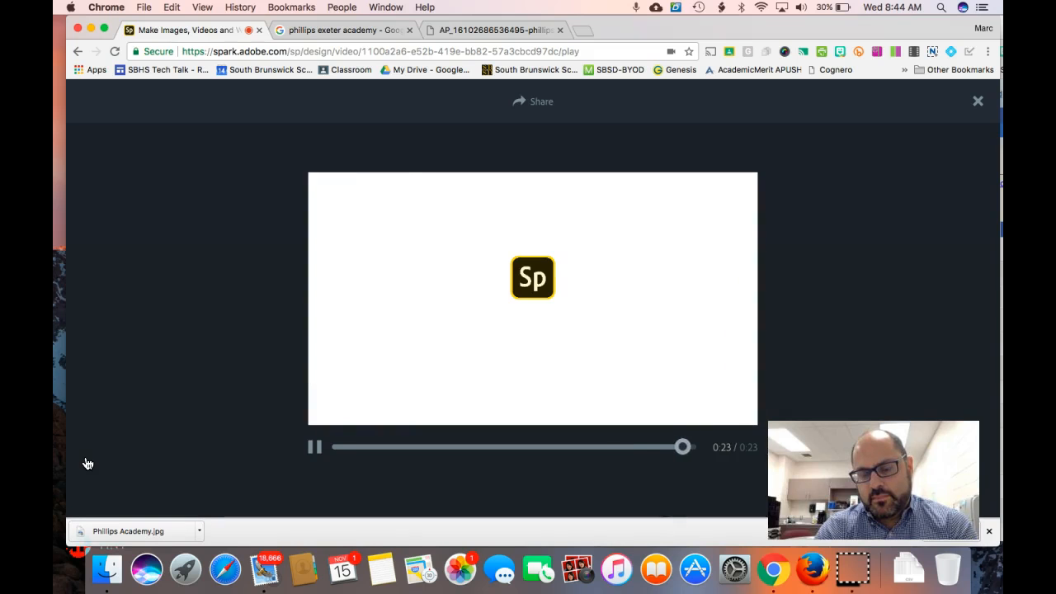
pyautogui.click(978, 102)
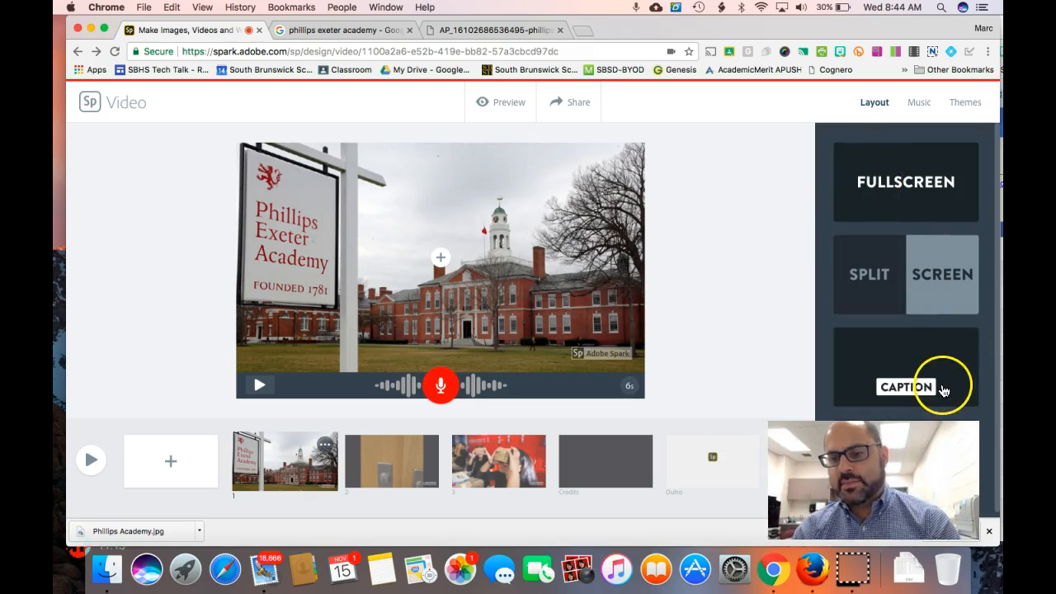
# - Add a blank fourth slide before the credits and give it the Split Screen layout
pyautogui.click(769, 255)
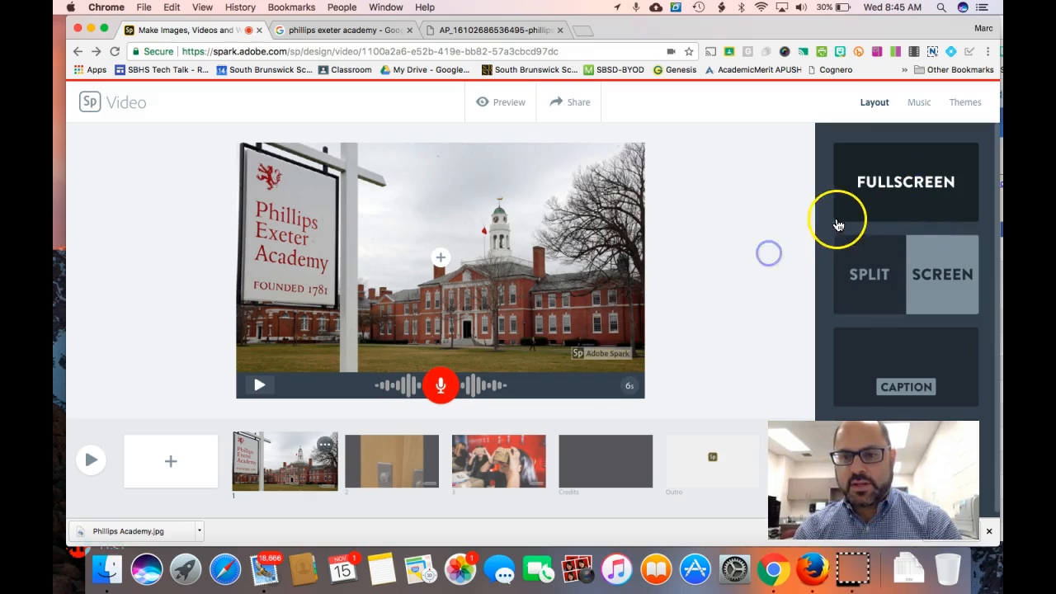
pyautogui.click(603, 455)
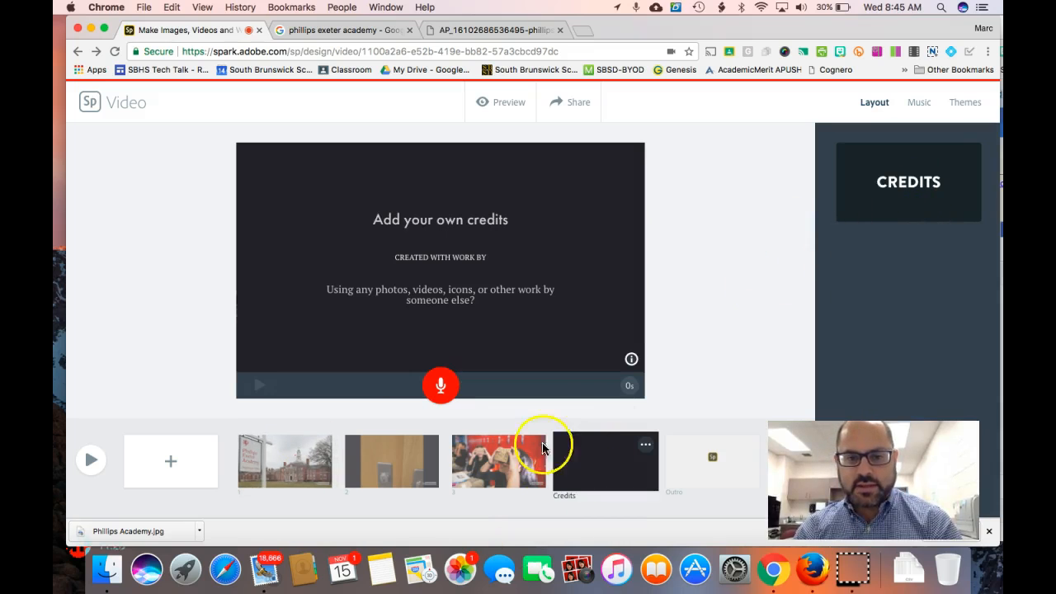
pyautogui.click(198, 465)
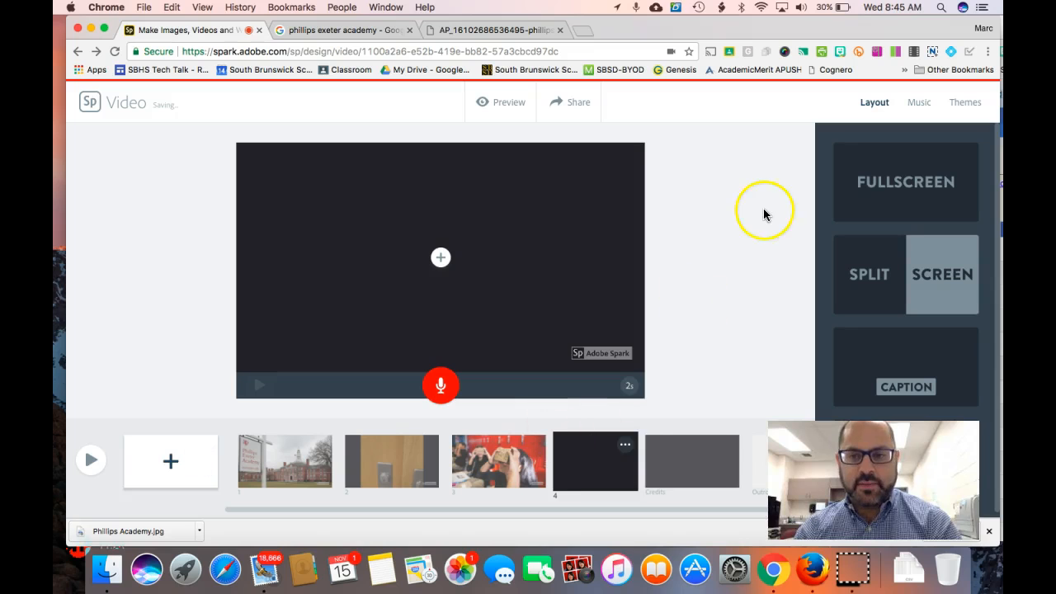
pyautogui.click(892, 199)
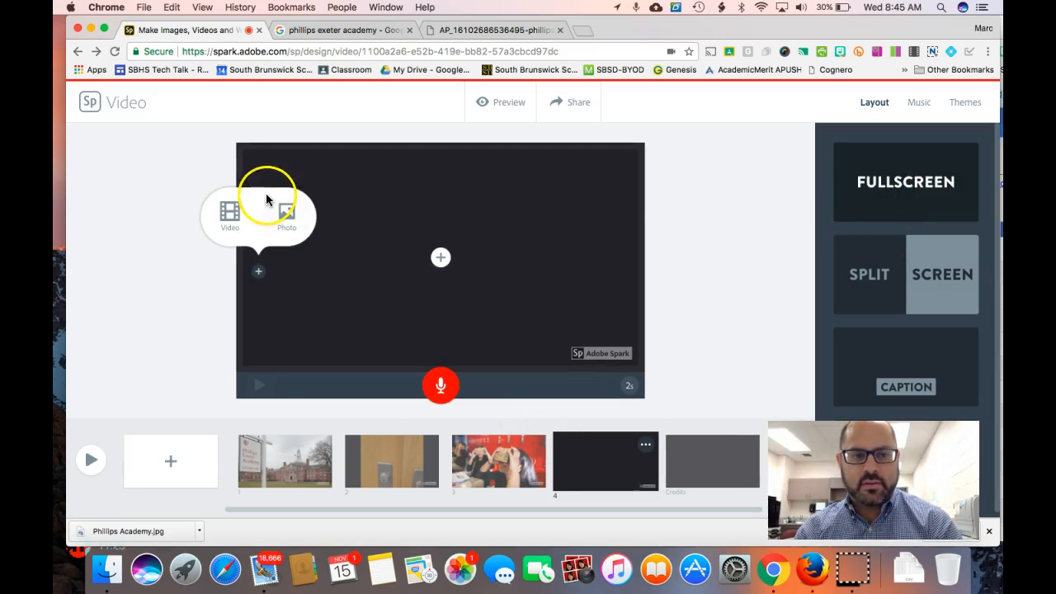
pyautogui.click(926, 281)
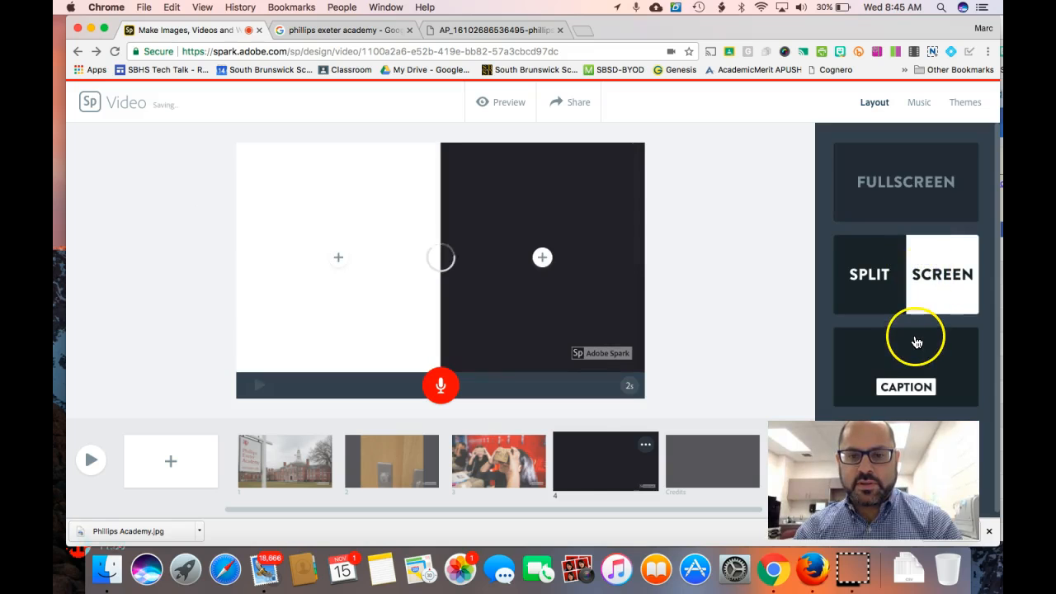
pyautogui.click(887, 218)
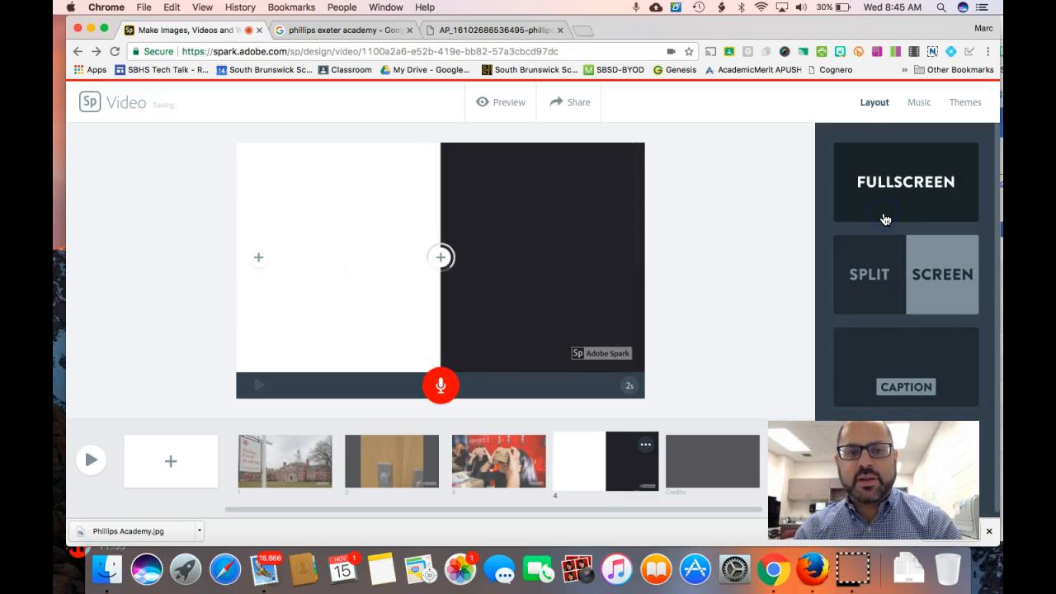
pyautogui.click(884, 257)
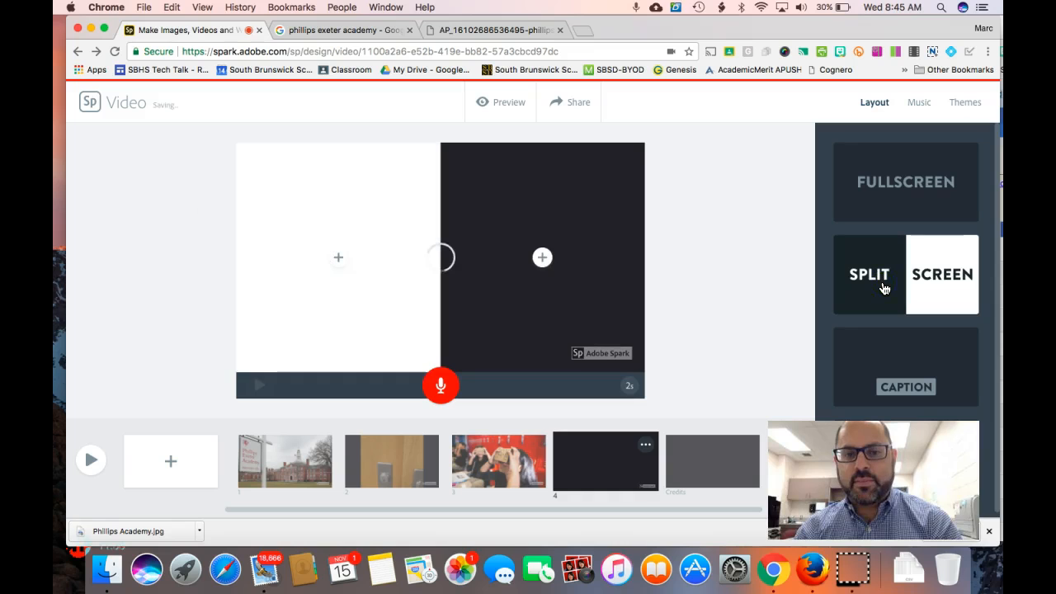
# - Upload the photo 20171107_101455.jpg from Downloads to the left half of the fourth slide
pyautogui.click(367, 218)
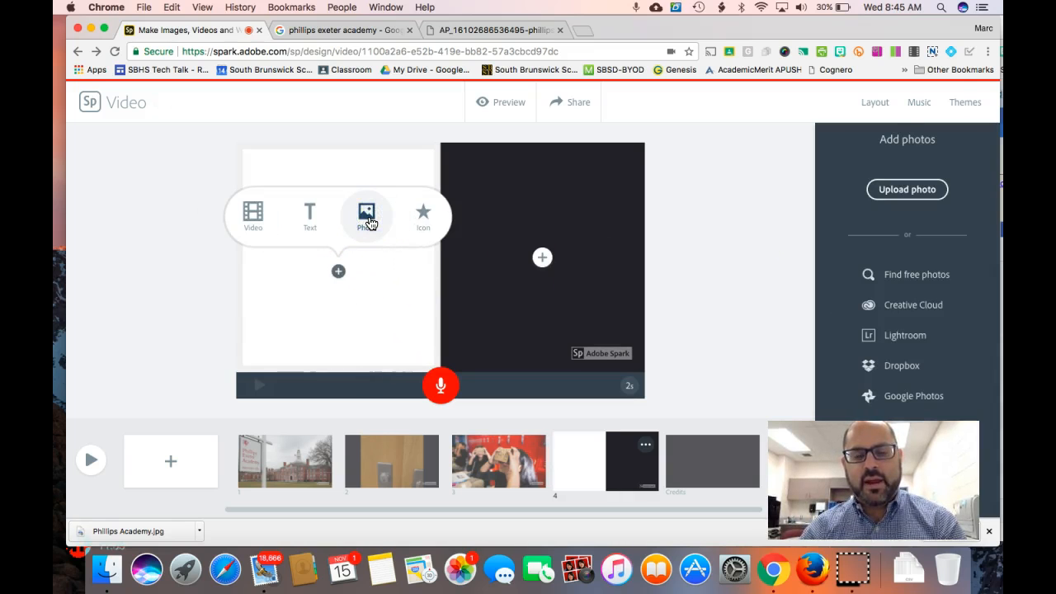
pyautogui.click(357, 224)
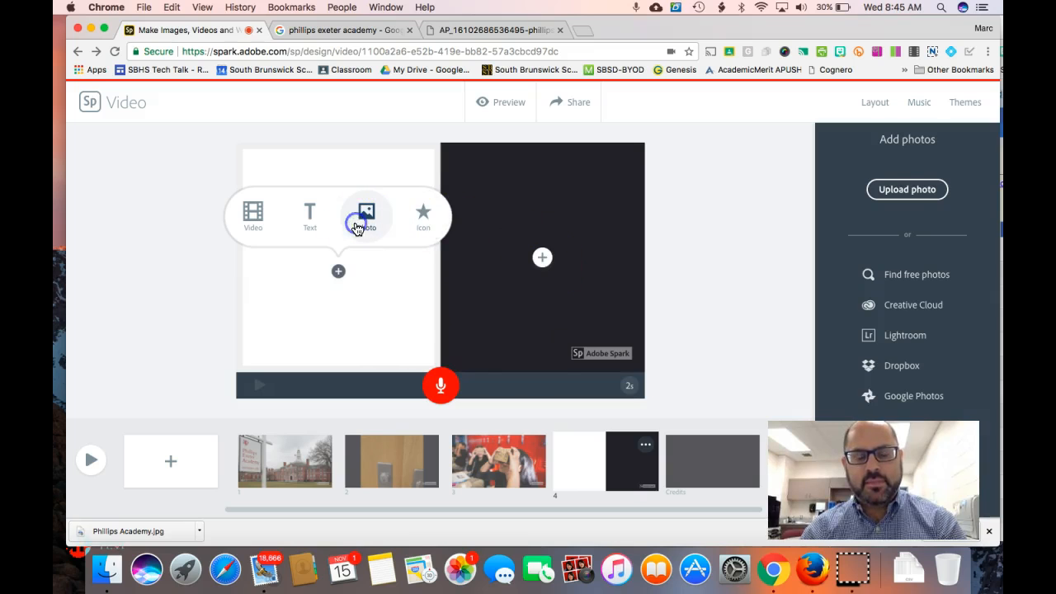
pyautogui.click(891, 198)
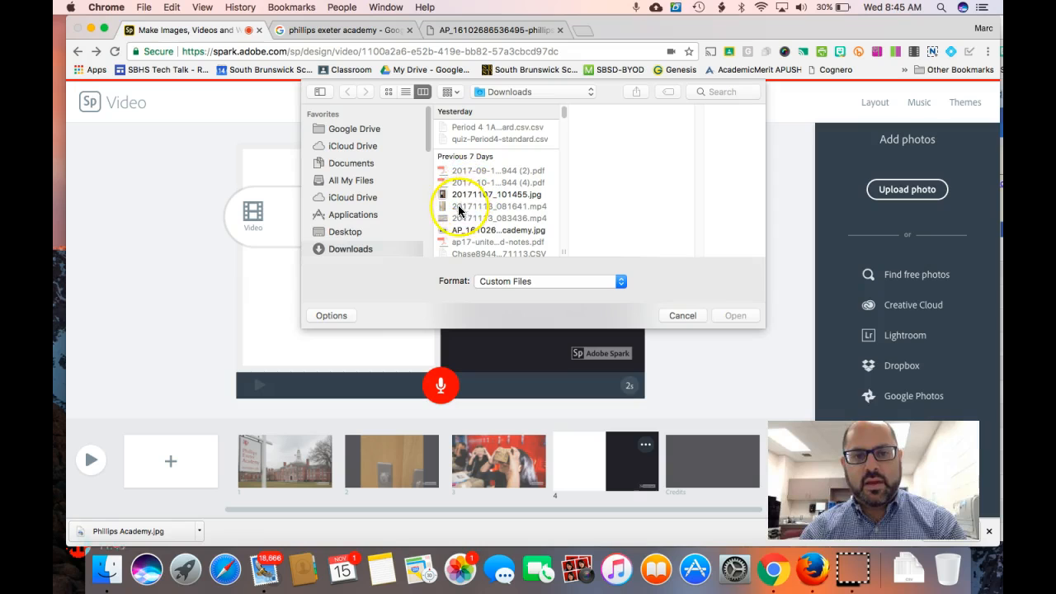
pyautogui.click(452, 194)
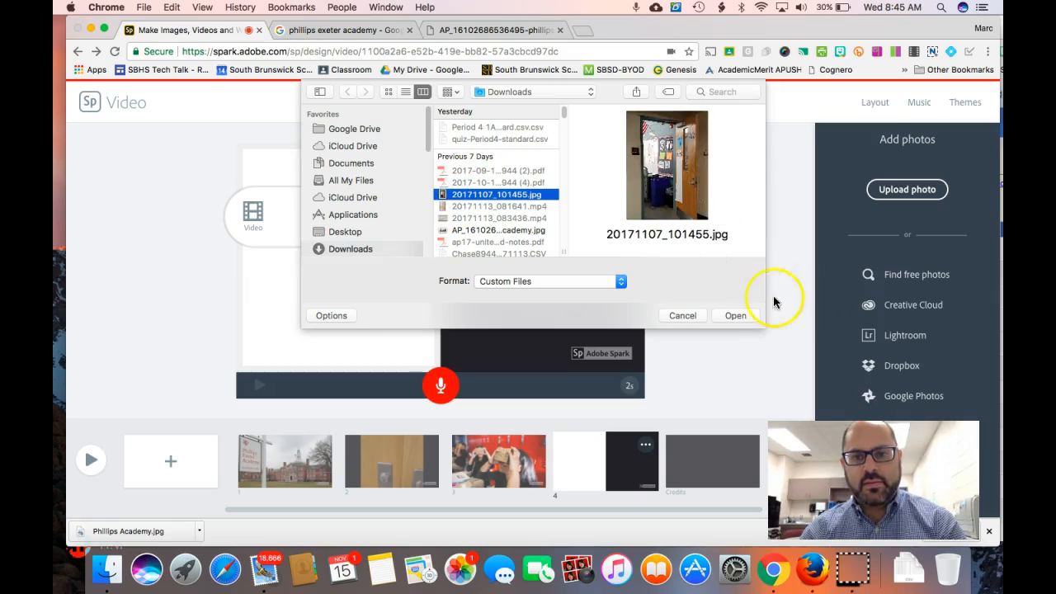
pyautogui.click(730, 317)
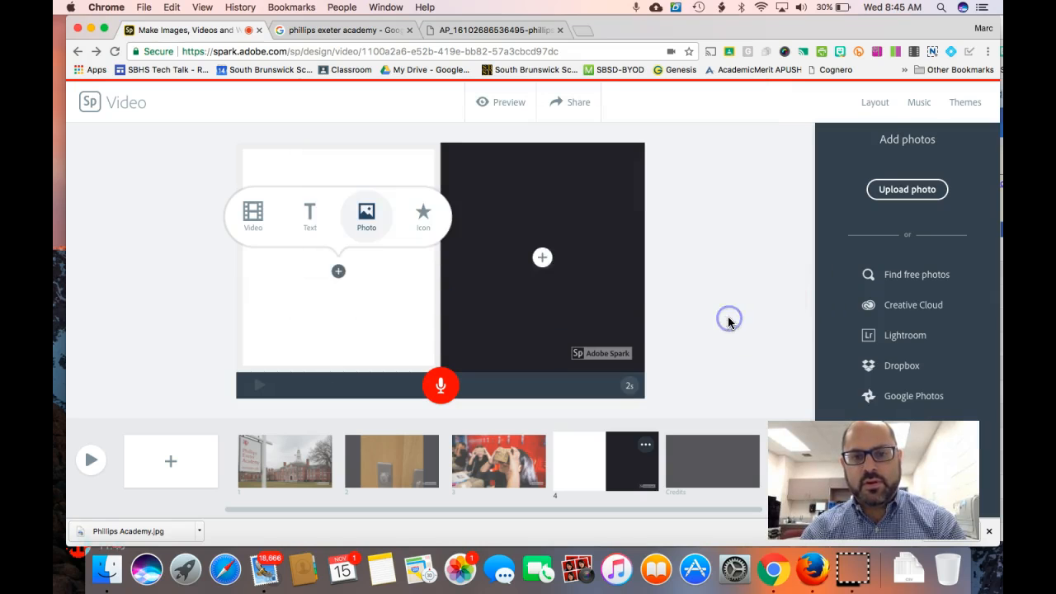
pyautogui.click(543, 261)
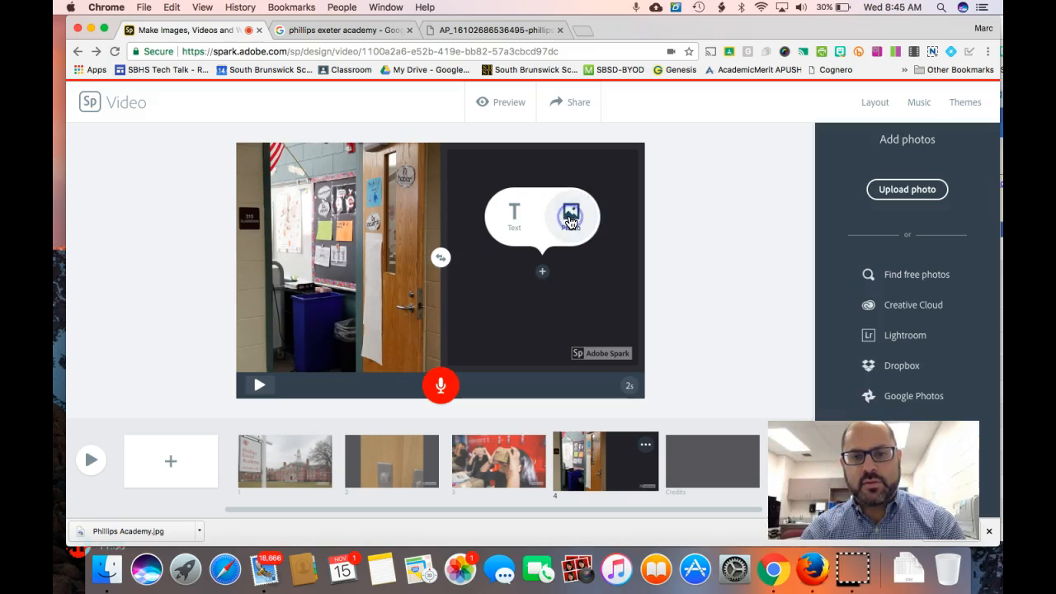
pyautogui.click(914, 192)
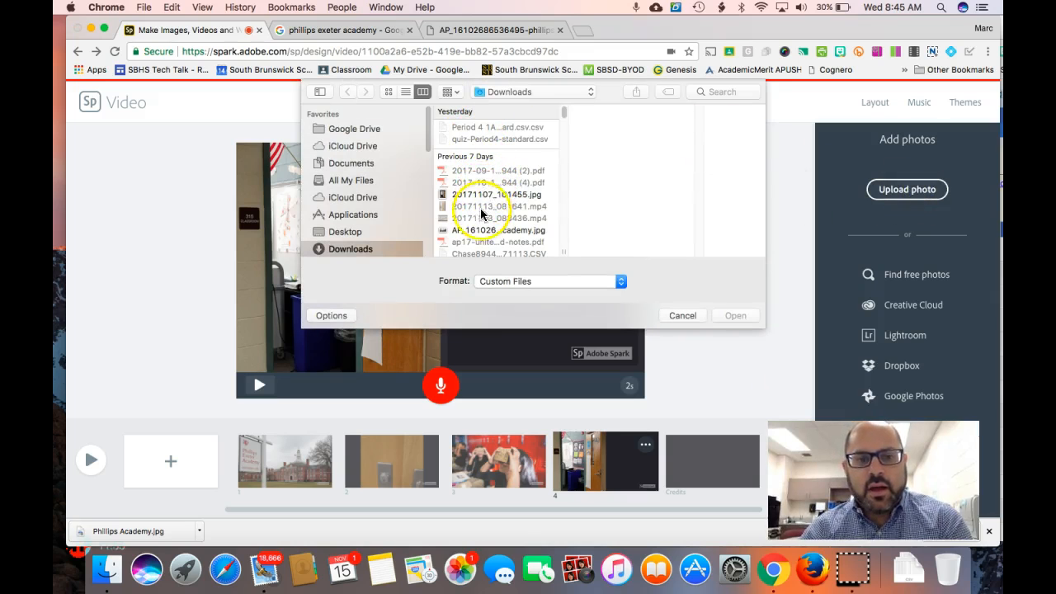
pyautogui.click(470, 195)
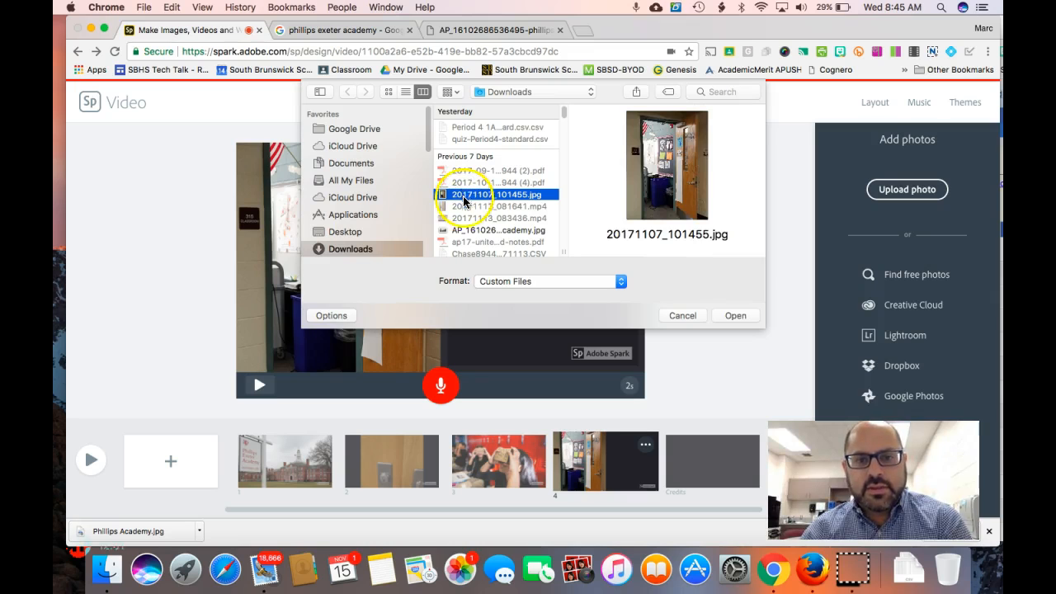
pyautogui.click(468, 231)
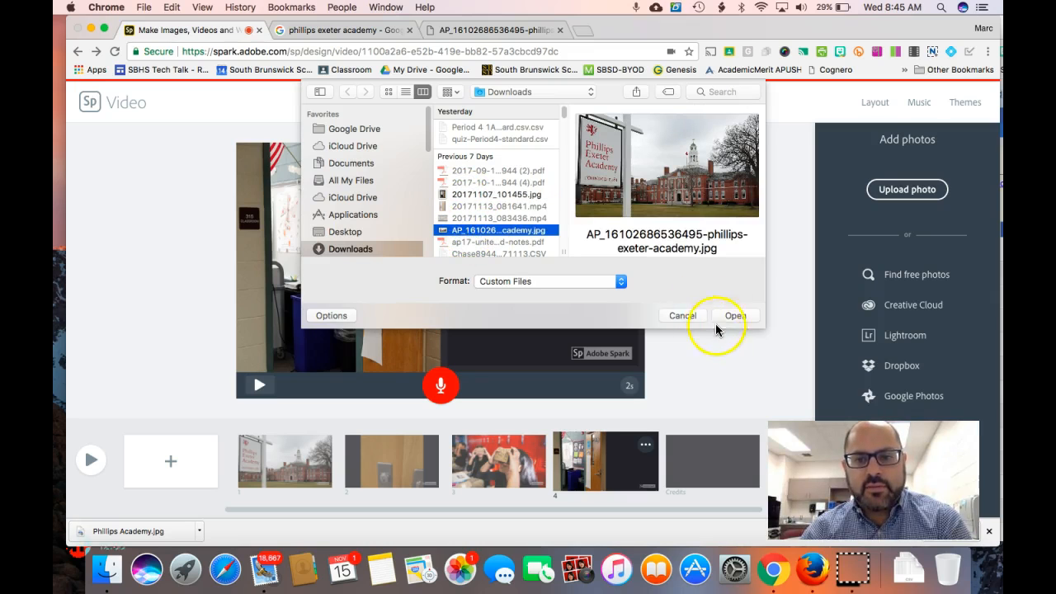
pyautogui.click(716, 321)
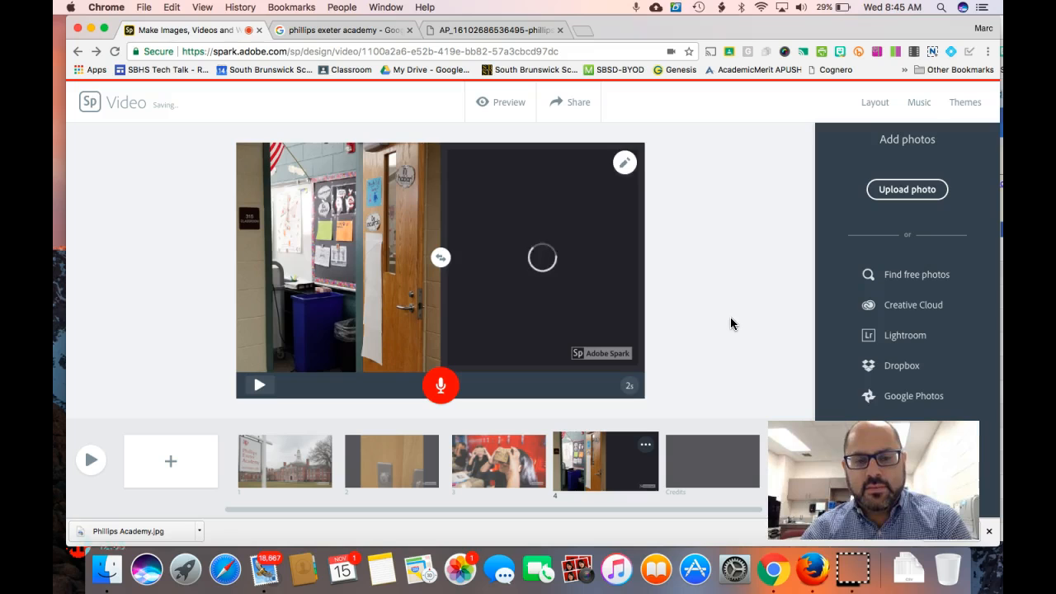
# - Reposition the academy photo within its half of the split slide to show the Phillips Exeter Academy sign
pyautogui.click(623, 169)
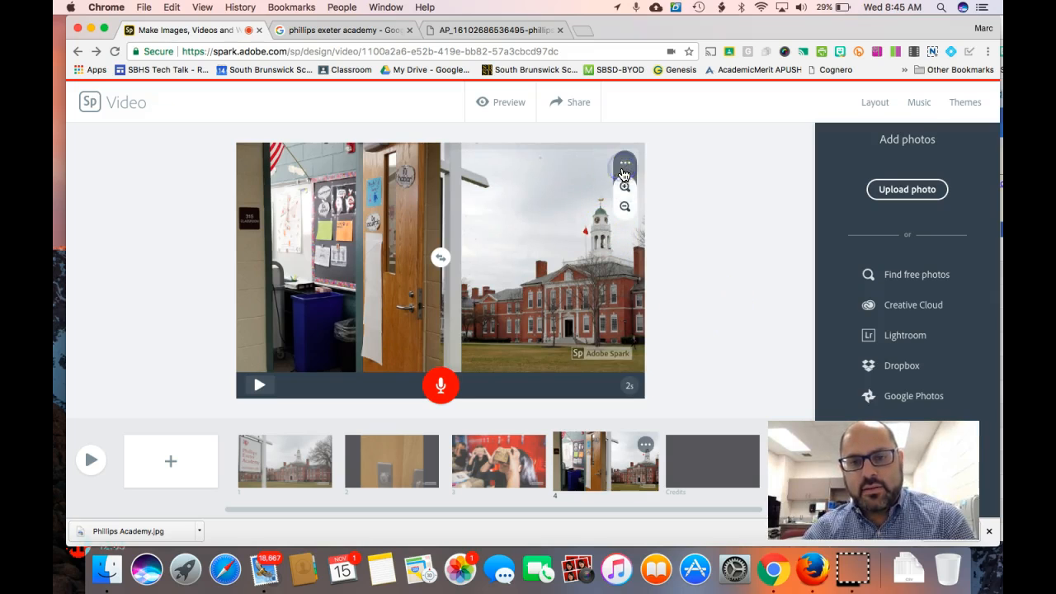
pyautogui.moveTo(570, 211)
pyautogui.mouseDown()
pyautogui.moveTo(523, 207)
pyautogui.moveTo(480, 248)
pyautogui.moveTo(603, 238)
pyautogui.moveTo(619, 250)
pyautogui.moveTo(532, 264)
pyautogui.moveTo(594, 269)
pyautogui.mouseUp()
pyautogui.click(714, 286)
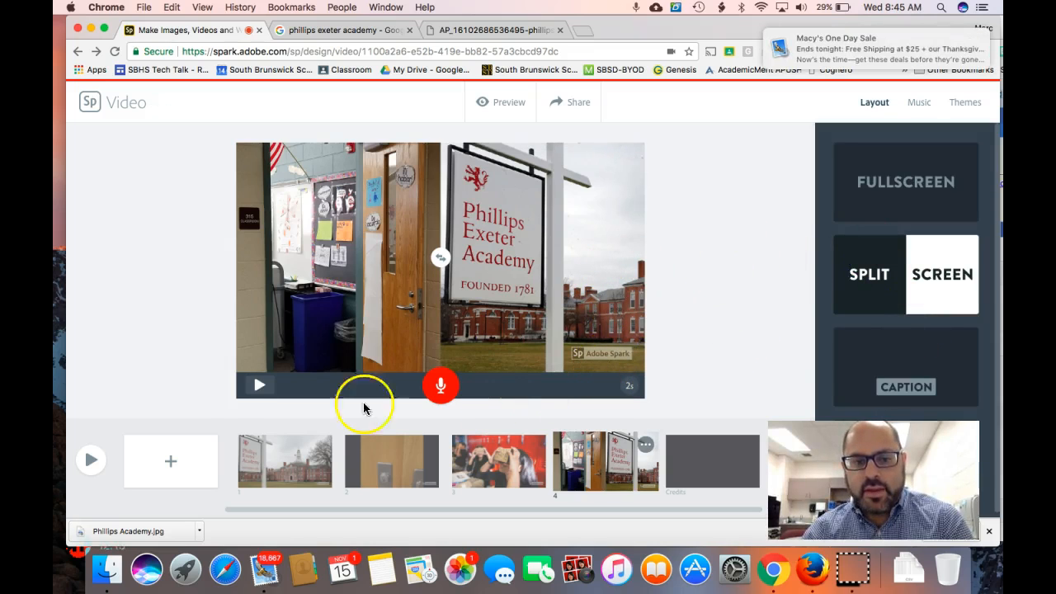
# - Add a blank fifth slide before the credits and give it the Caption layout
pyautogui.click(170, 460)
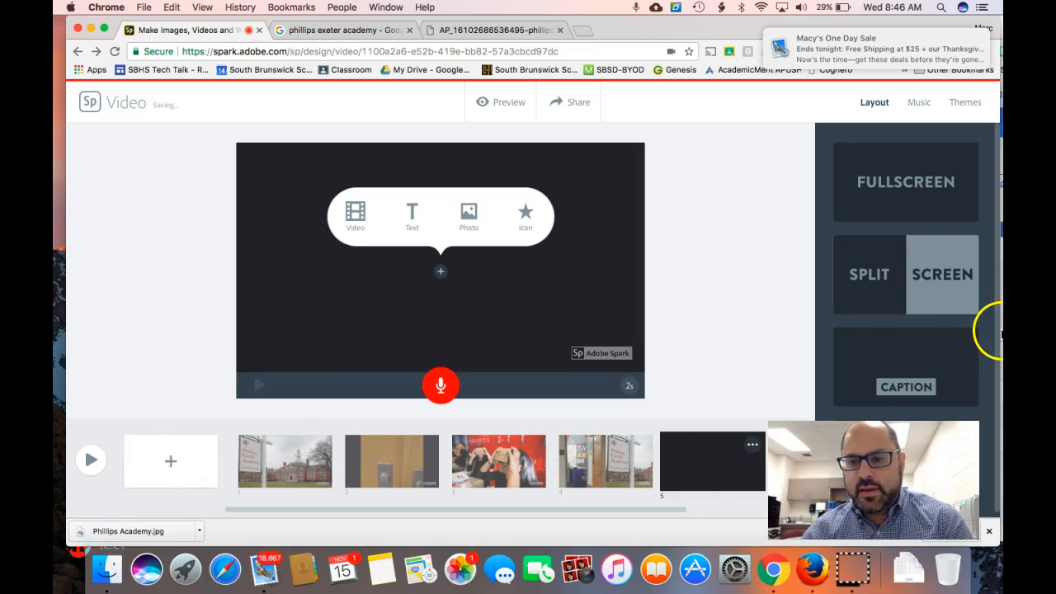
pyautogui.click(921, 334)
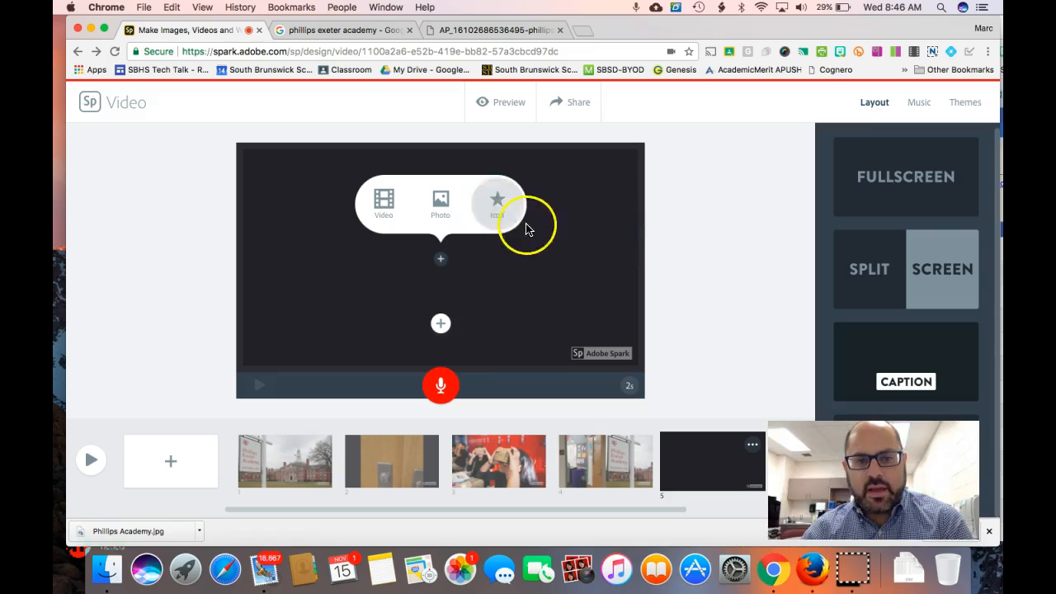
# - Enter the caption text "Register today at PEAcademy.com" on the fifth slide
pyautogui.click(441, 322)
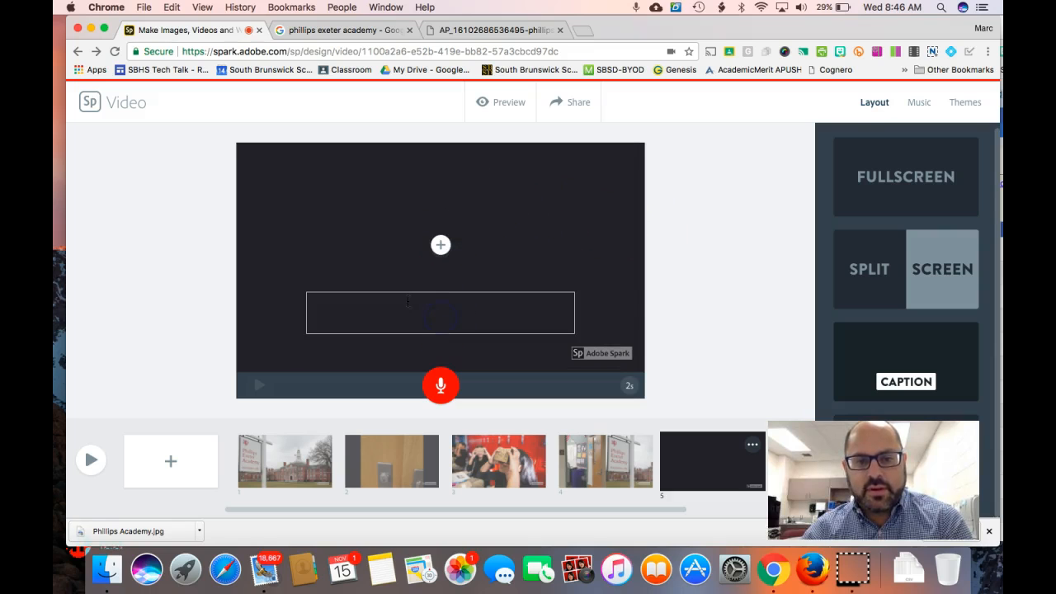
pyautogui.write('Welc')
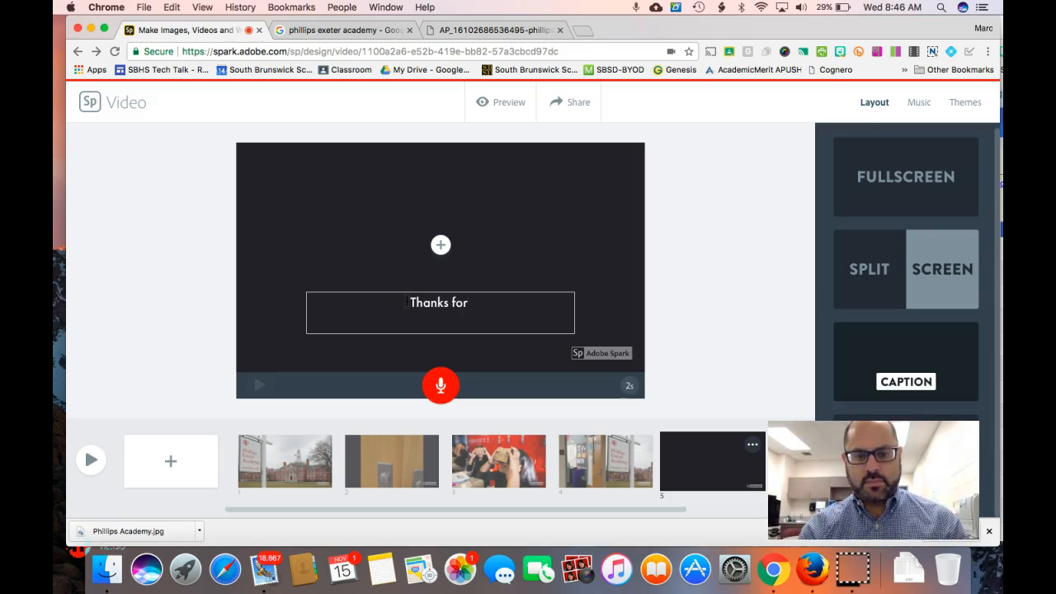
pyautogui.press('BackSpace')
pyautogui.press('BackSpace')
pyautogui.press('BackSpace')
pyautogui.press('BackSpace')
pyautogui.press('BackSpace')
pyautogui.press('BackSpace')
pyautogui.press('BackSpace')
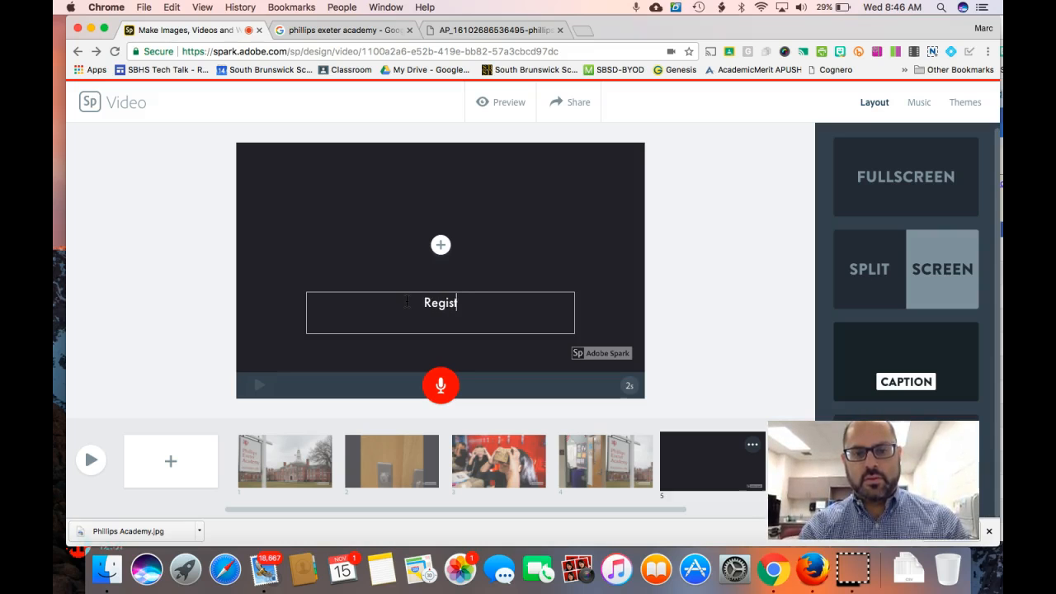
pyautogui.write('day ')
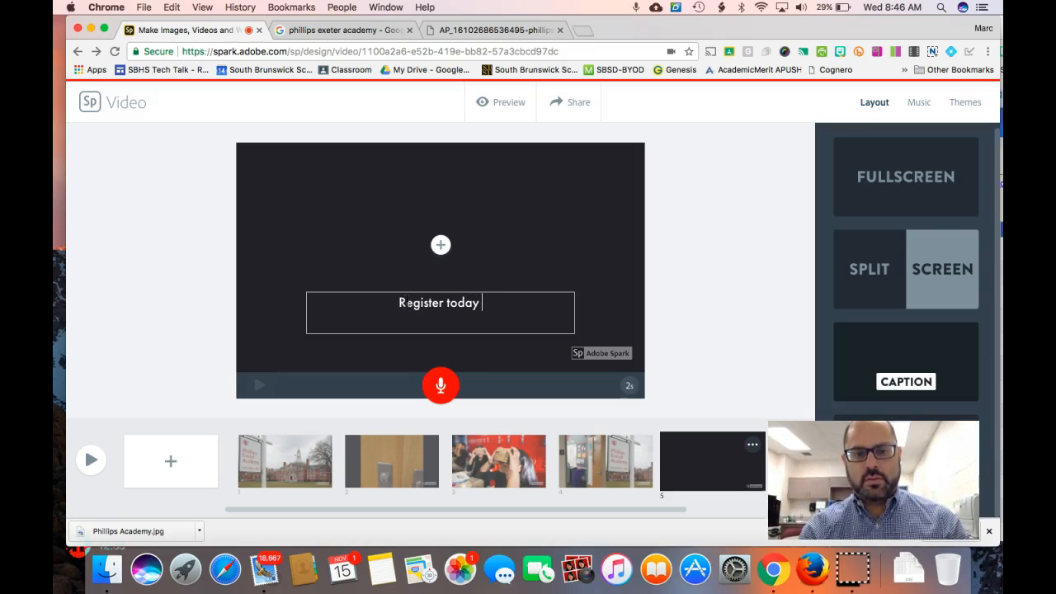
pyautogui.write('at PE')
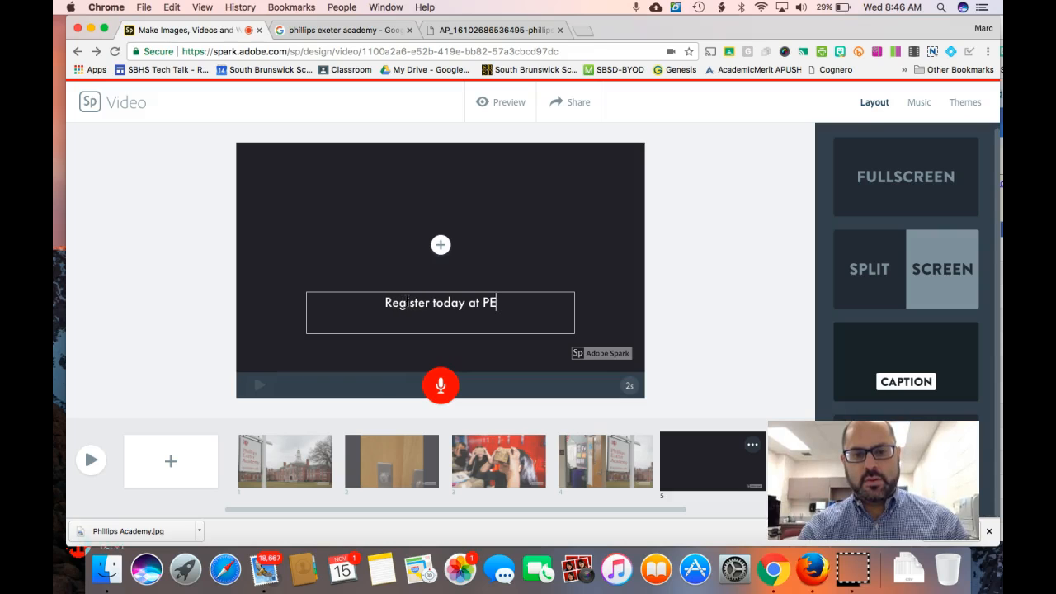
pyautogui.write('Acae')
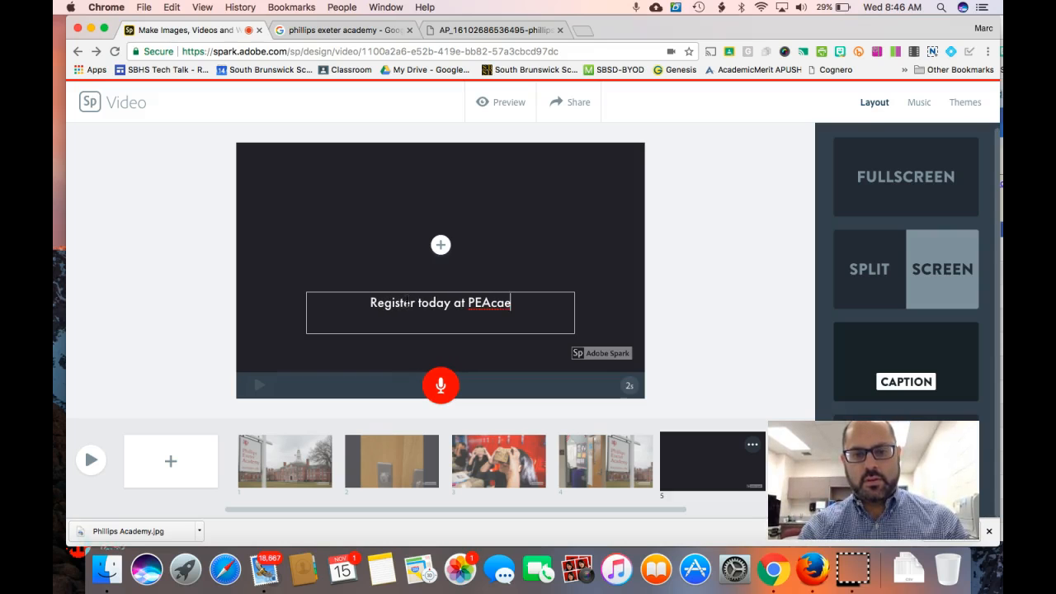
pyautogui.press('BackSpace')
pyautogui.write('demy.com')
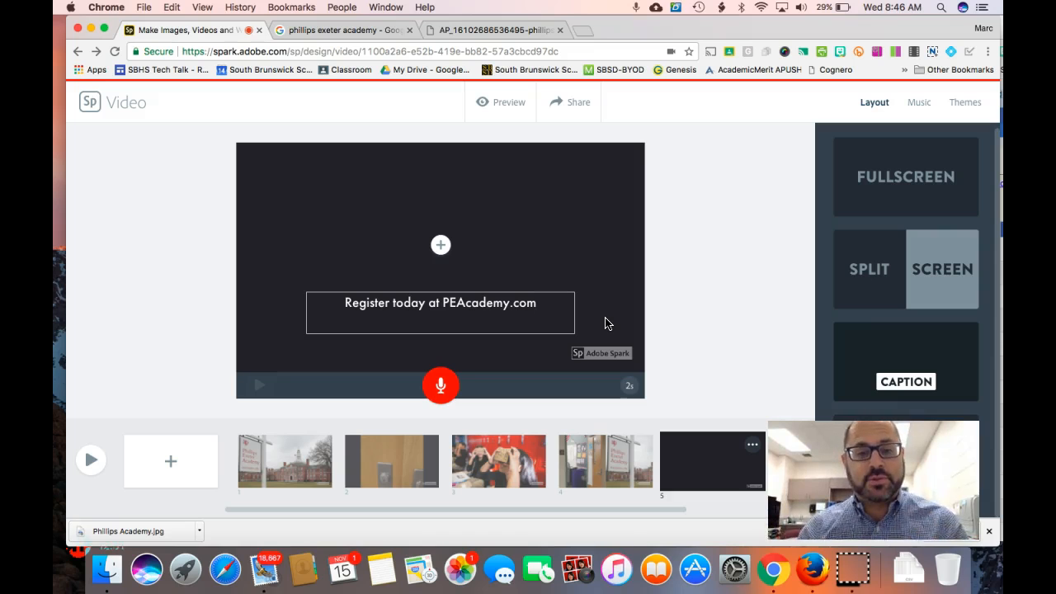
pyautogui.click(605, 324)
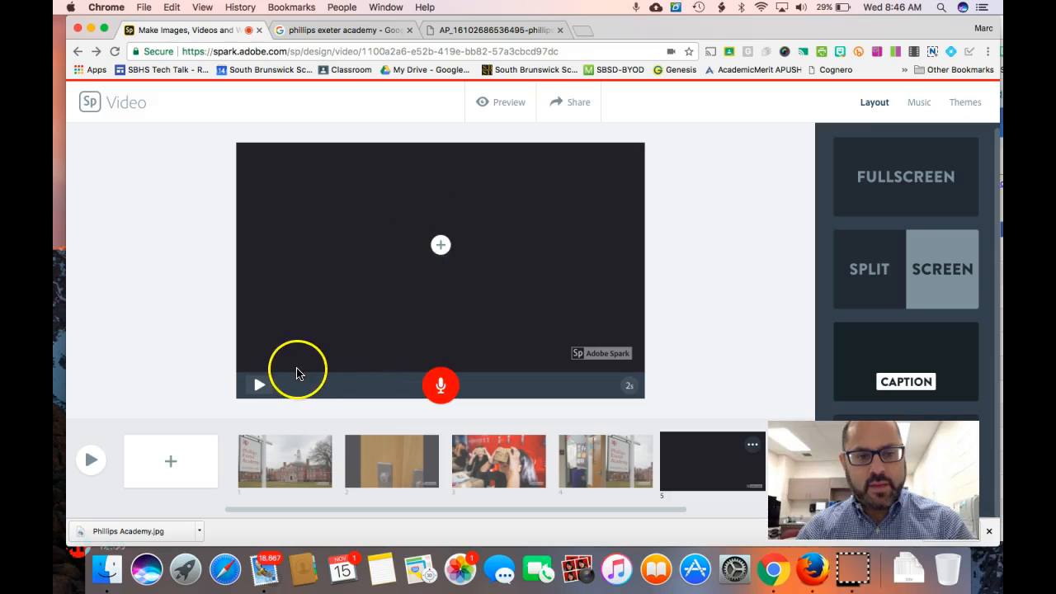
# - Record about 6 seconds of voice narration for the fifth slide
pyautogui.click(441, 386)
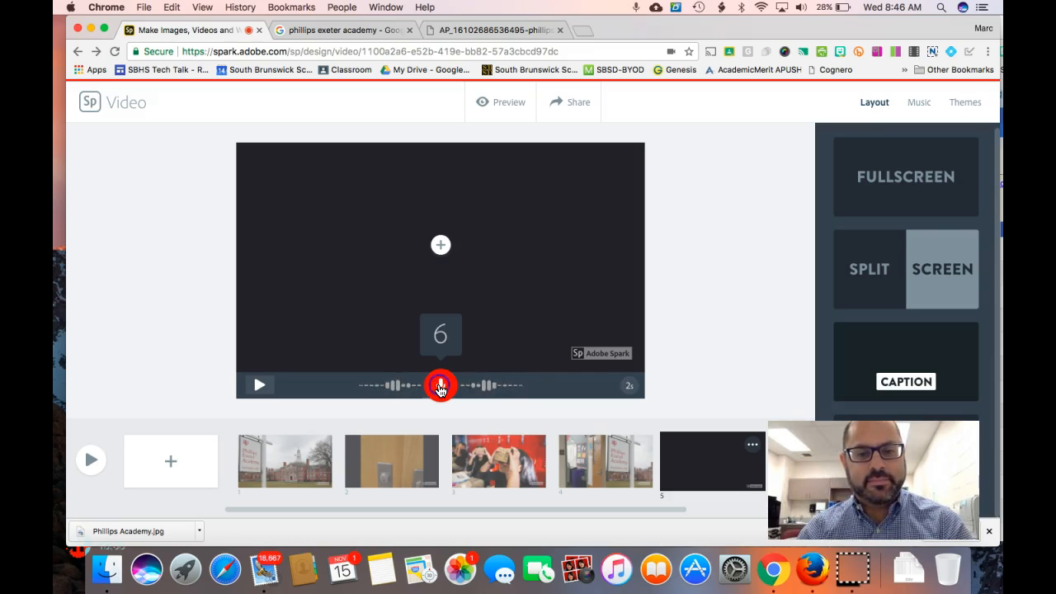
pyautogui.moveTo(440, 388); pyautogui.dragTo(441, 387)
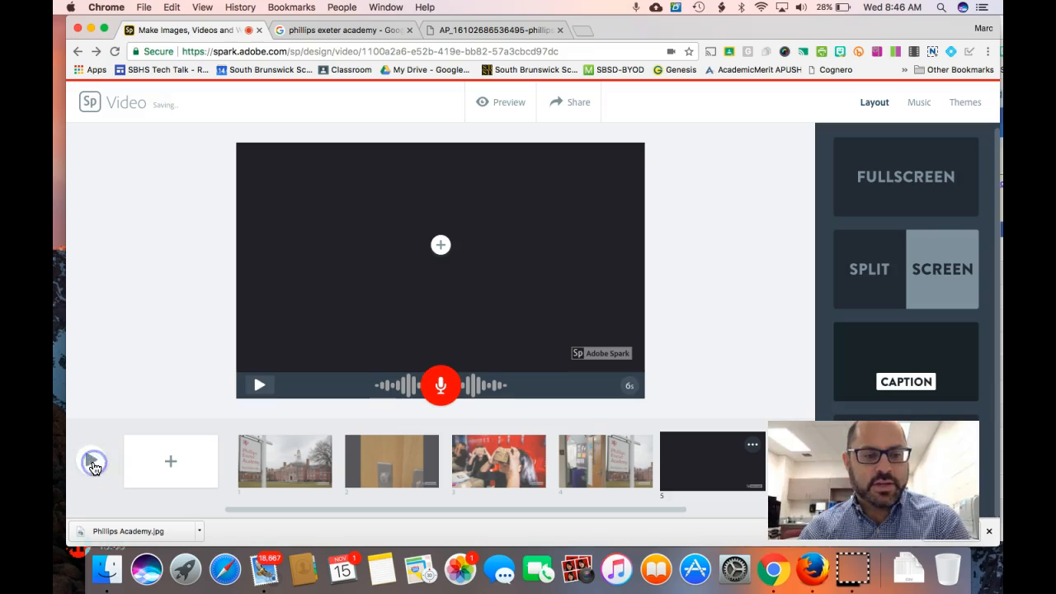
# - Play the whole video in the preview, and look through the available music tracks and themes
pyautogui.click(93, 465)
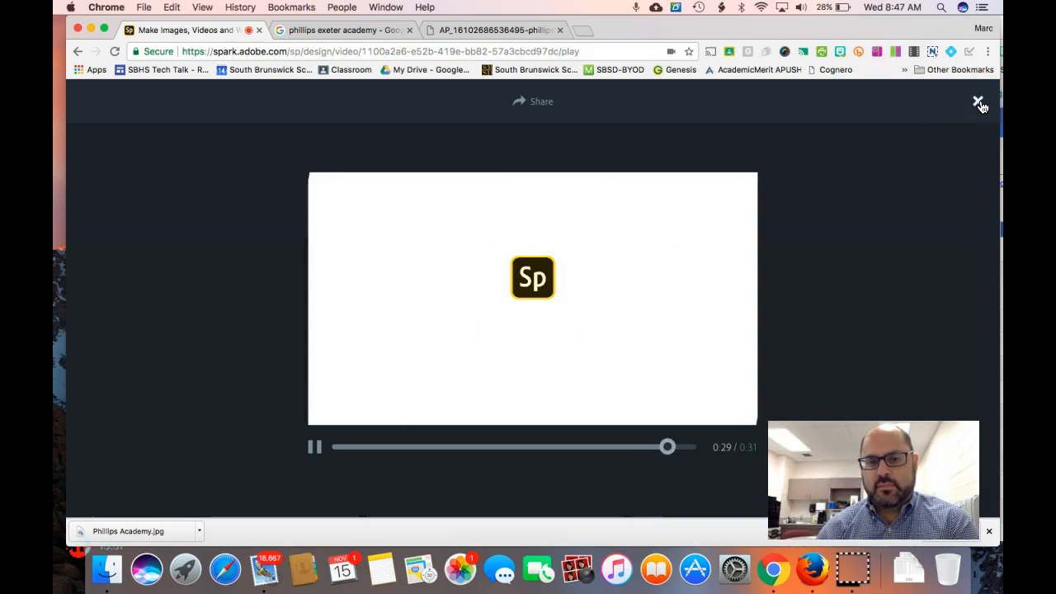
pyautogui.click(978, 103)
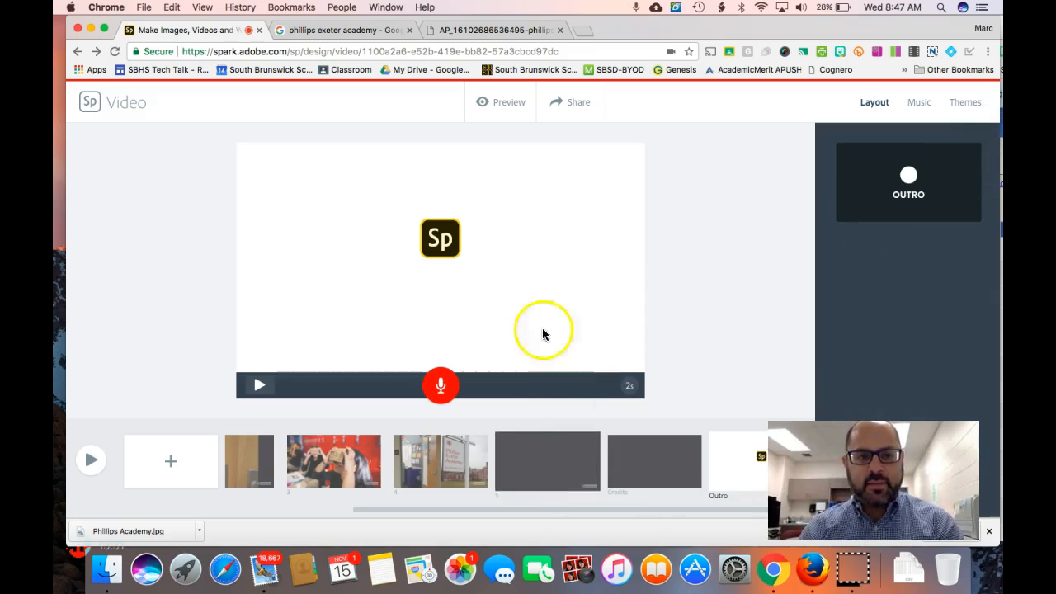
pyautogui.click(929, 110)
pyautogui.scroll(-3, 906, 279)
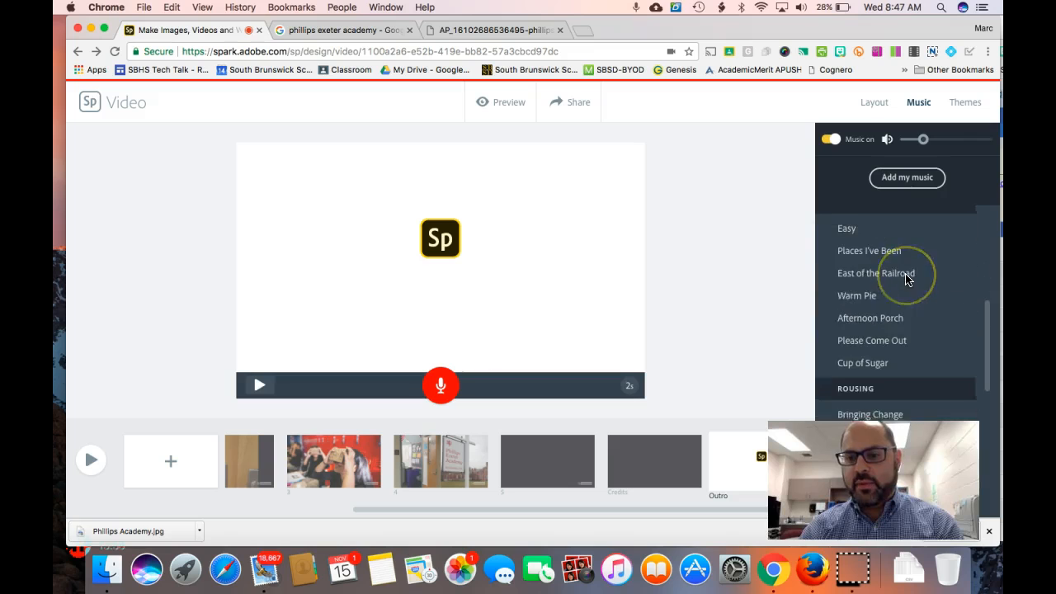
pyautogui.scroll(-10, 906, 279)
pyautogui.click(963, 105)
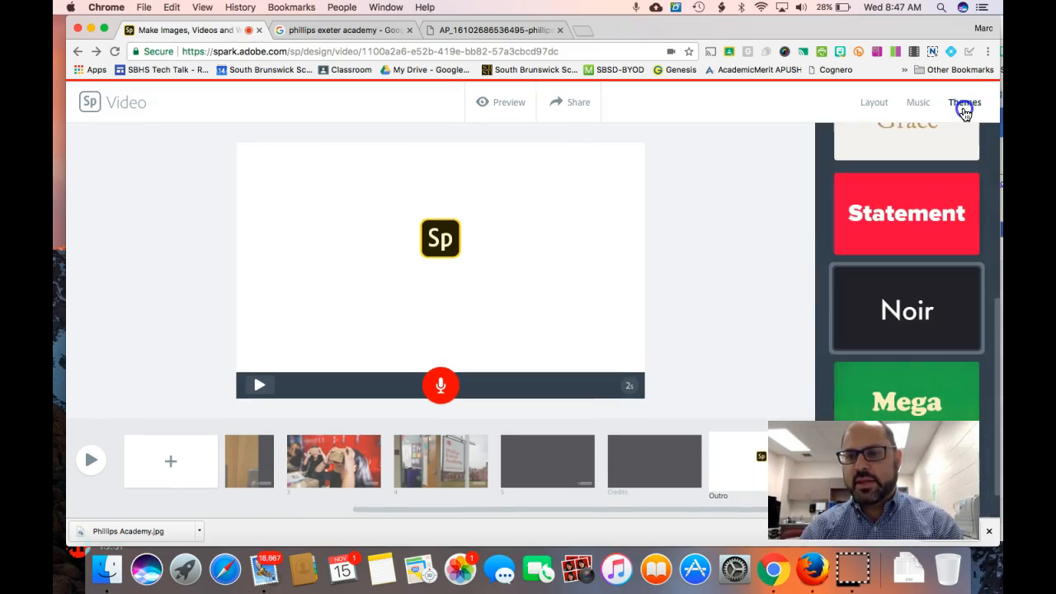
pyautogui.click(877, 102)
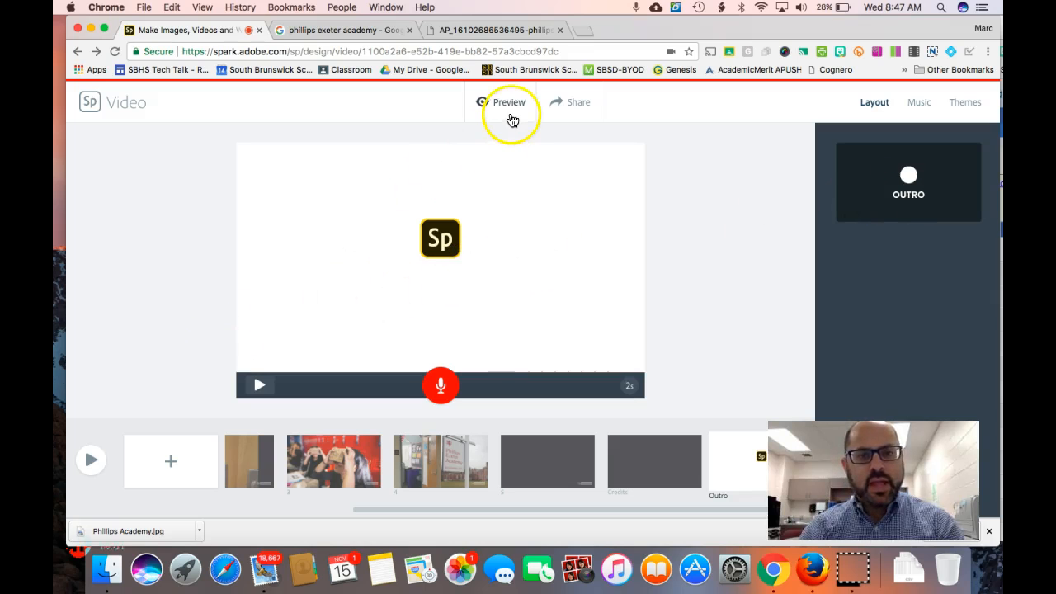
# - Open the video's publishing details and set its category to Education
pyautogui.click(581, 108)
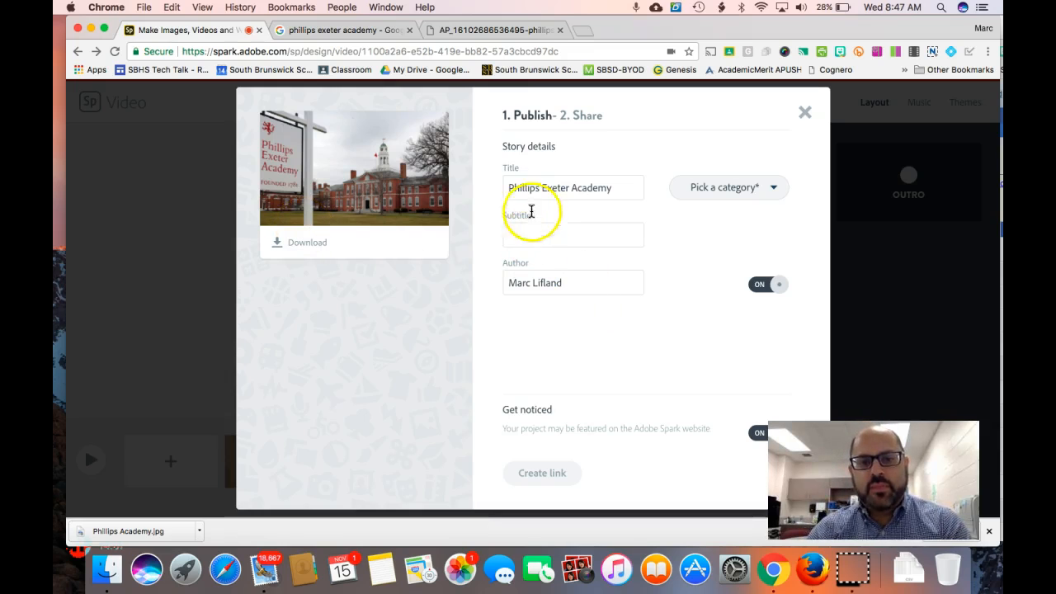
pyautogui.click(580, 188)
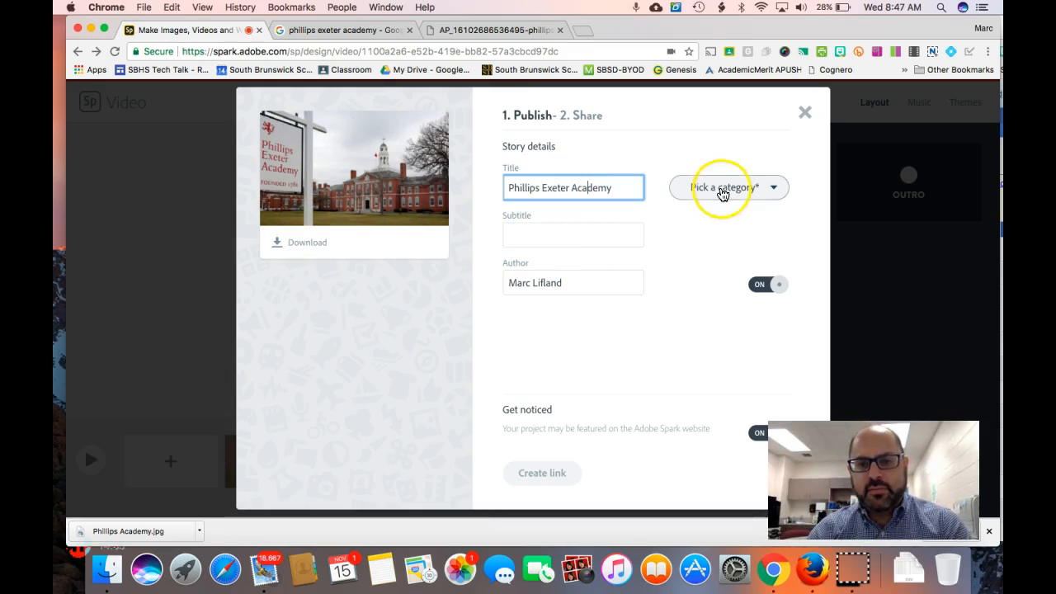
pyautogui.click(723, 188)
pyautogui.click(718, 258)
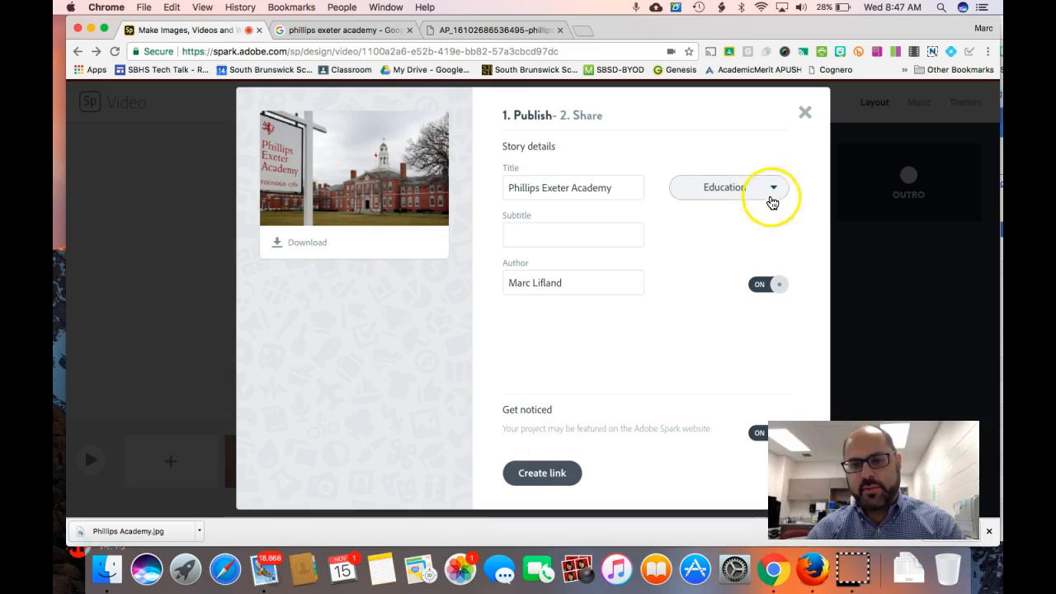
pyautogui.click(764, 196)
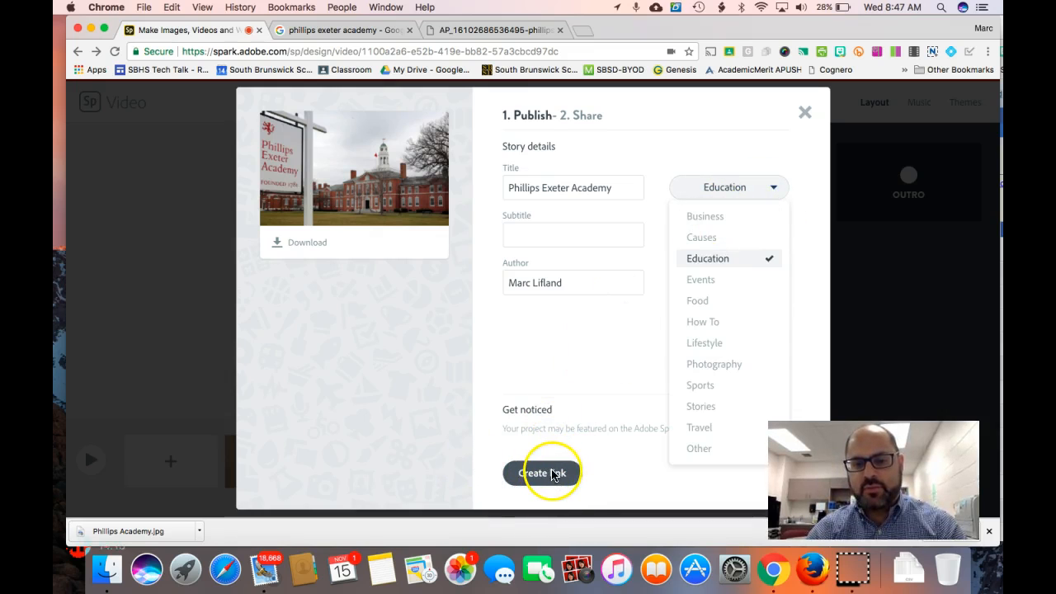
pyautogui.click(641, 293)
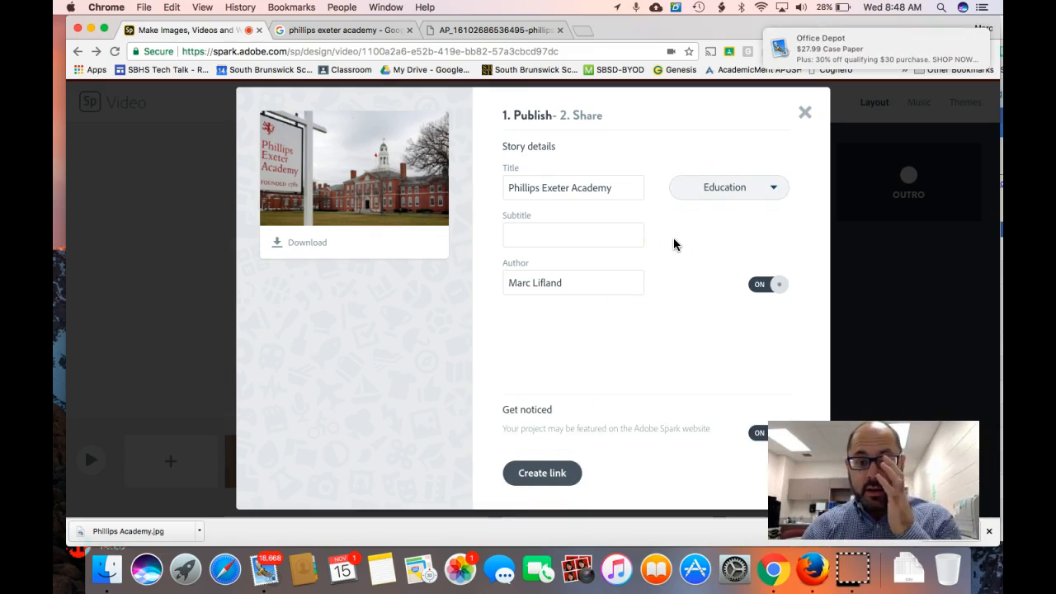
pyautogui.click(596, 276)
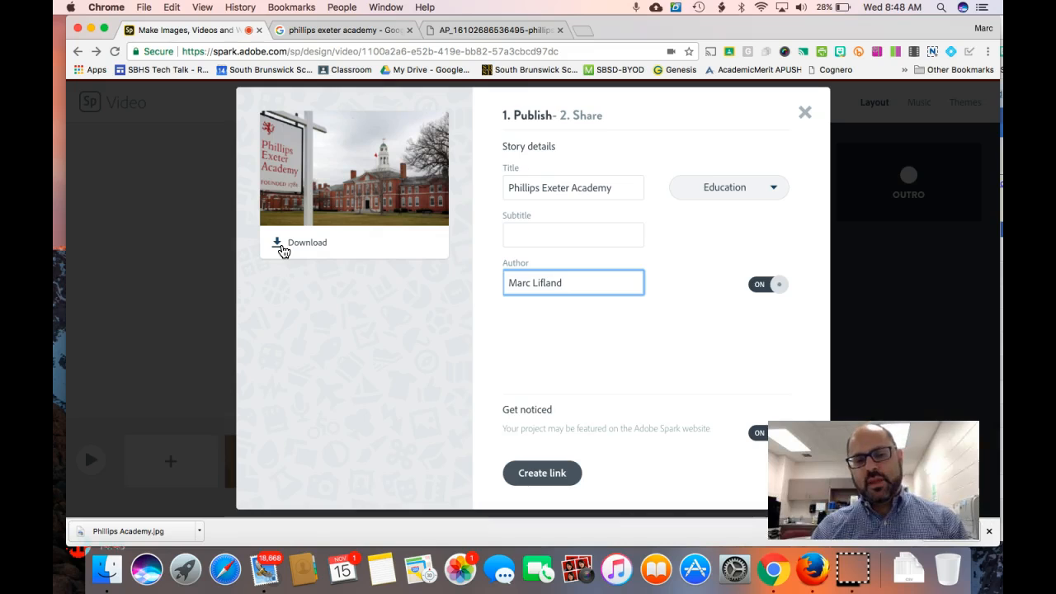
# - Publish the video by creating its shareable link
pyautogui.click(542, 473)
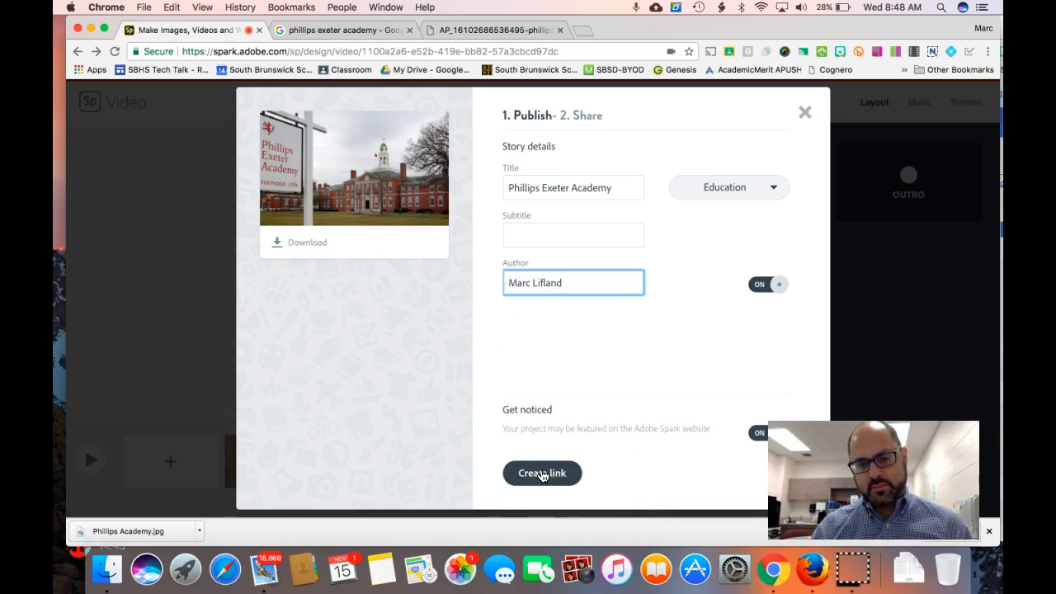
pyautogui.click(542, 474)
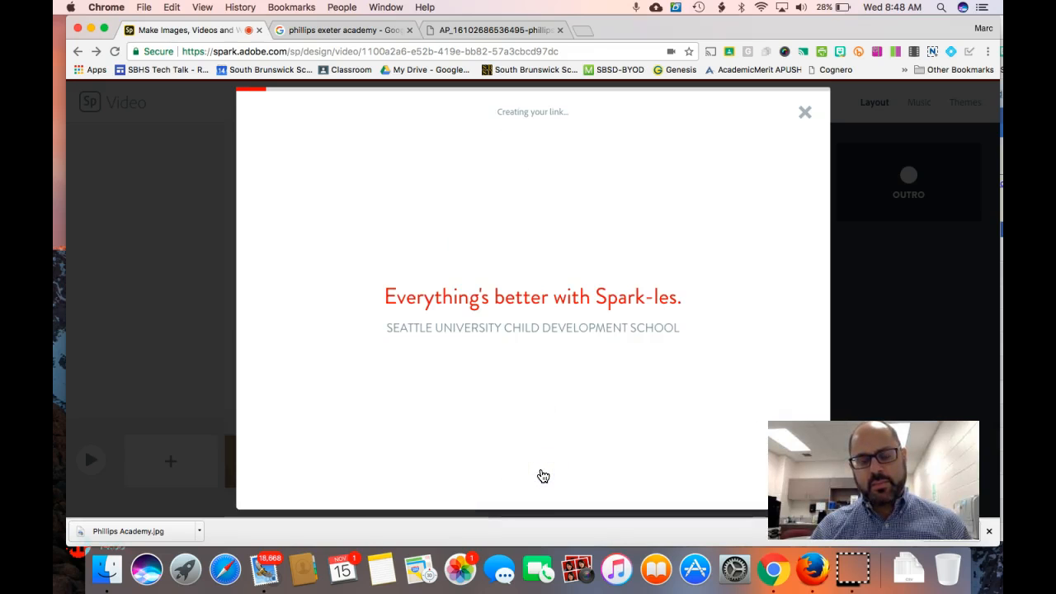
pyautogui.click(285, 471)
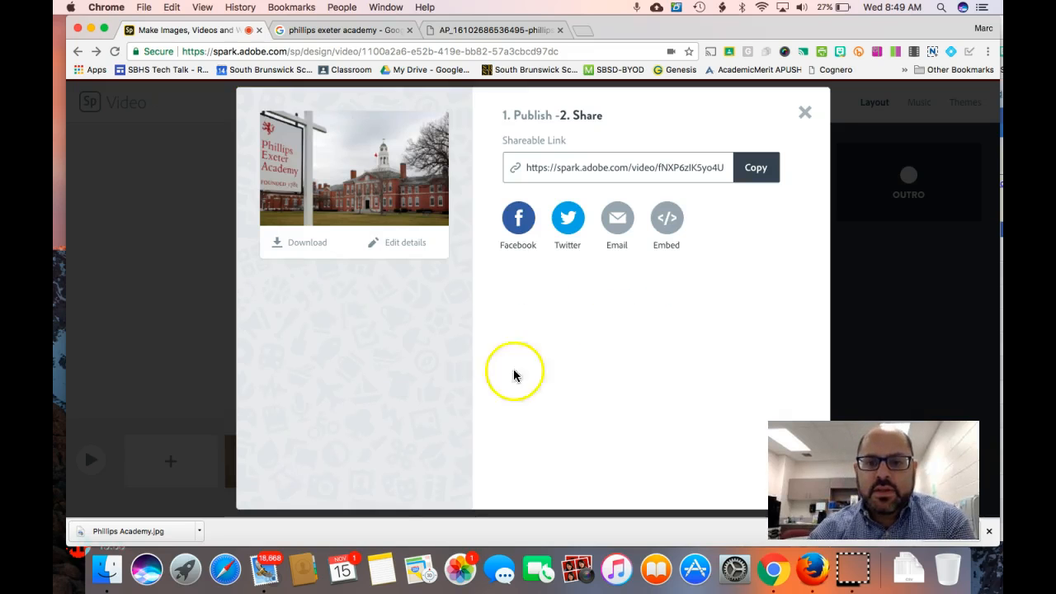
# - Copy the published video's shareable link to the clipboard
pyautogui.click(600, 169)
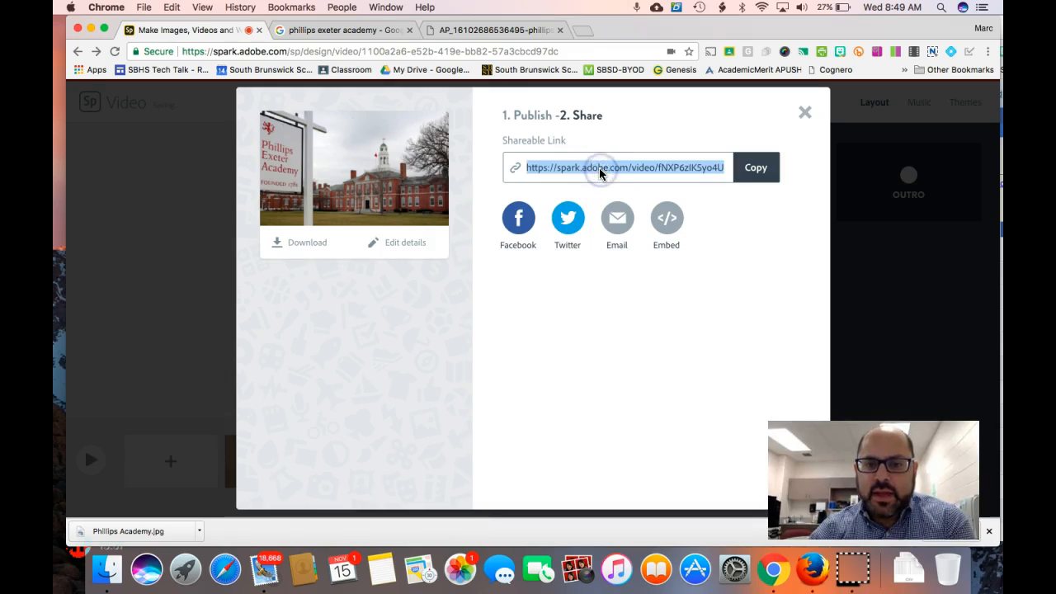
pyautogui.rightClick(600, 169)
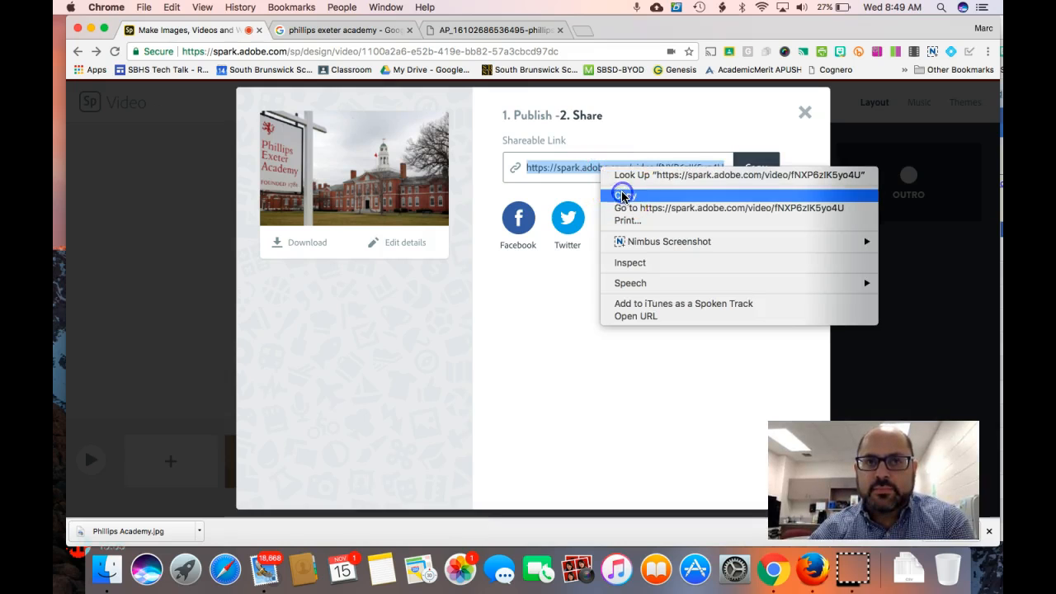
pyautogui.click(624, 195)
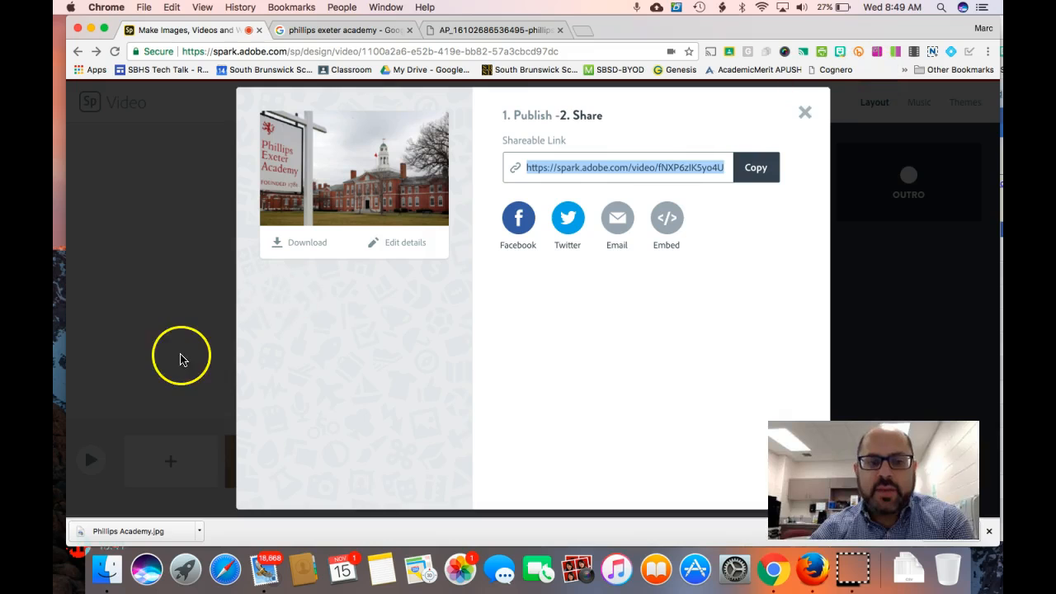